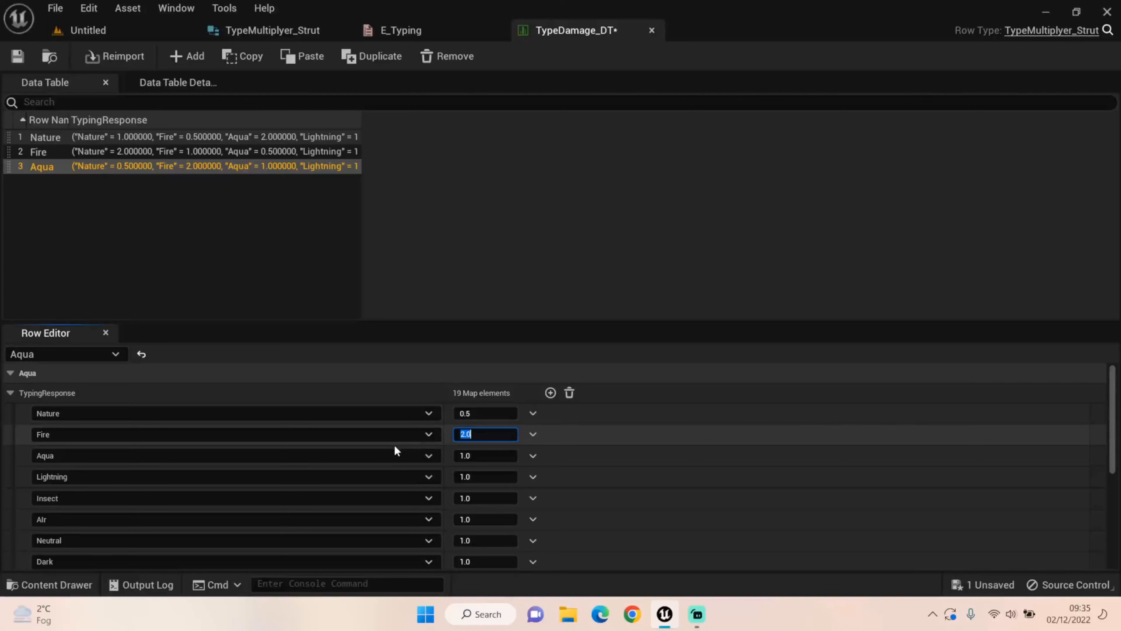
# - In the Aqua row's TypingResponse map, set the Lightning multiplier to 0.5 and the Earth multiplier to 2.0
pyautogui.click(470, 478)
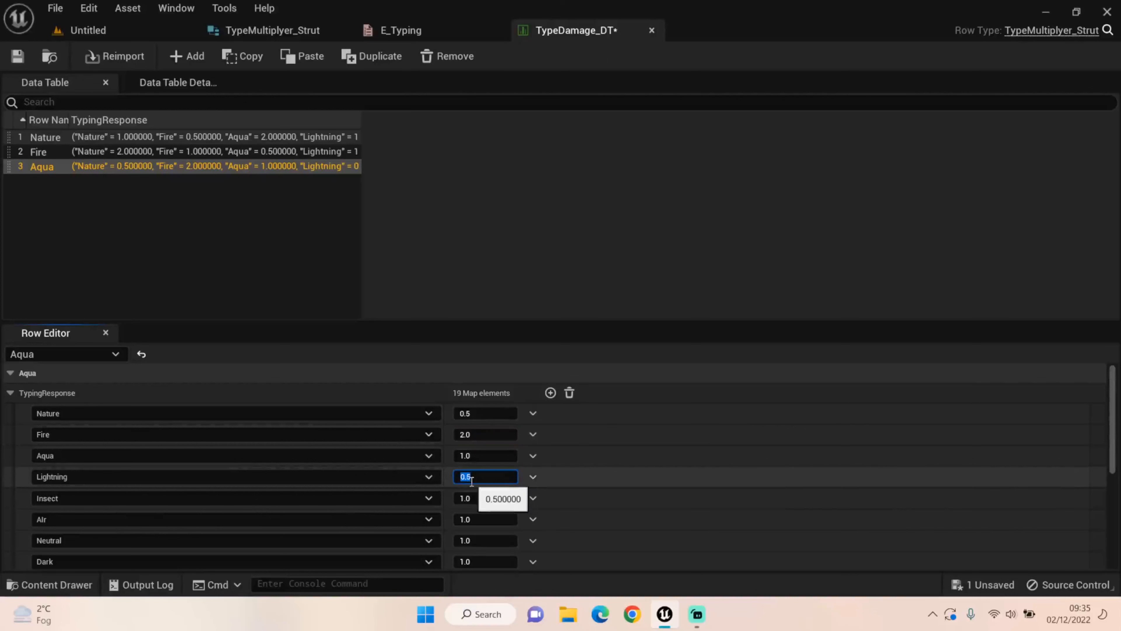
pyautogui.scroll(-4, 473, 487)
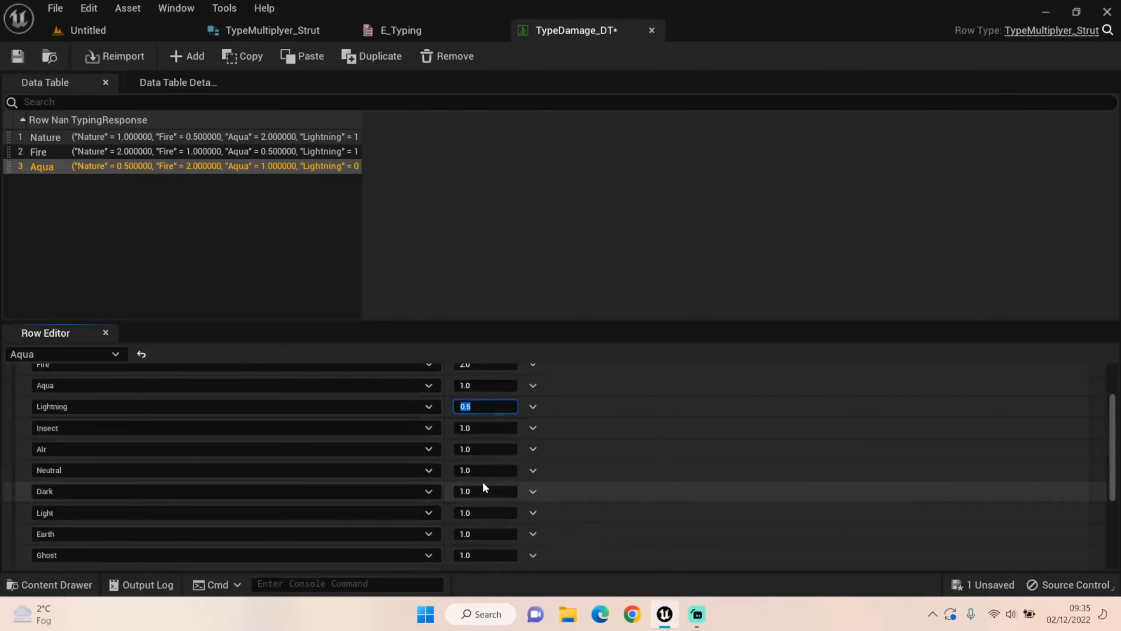
pyautogui.click(498, 512)
pyautogui.click(498, 512)
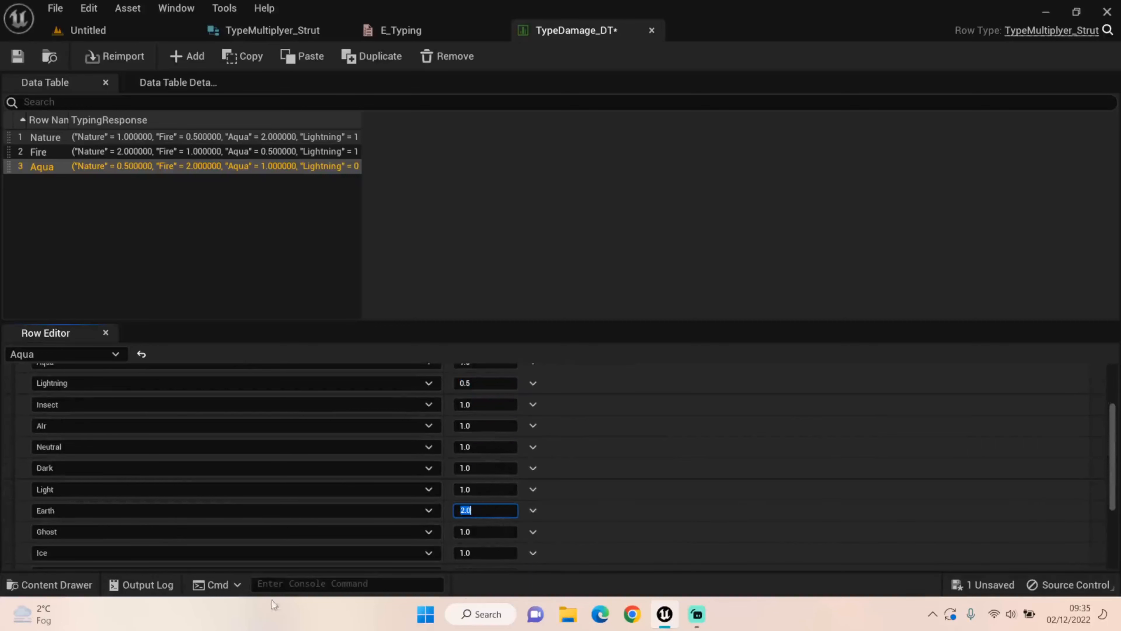
# - Set the Aqua row's Ice multiplier to 0.5 and save the TypeDamage_DT data table
pyautogui.click(468, 553)
pyautogui.write('0.5')
pyautogui.press('Return')
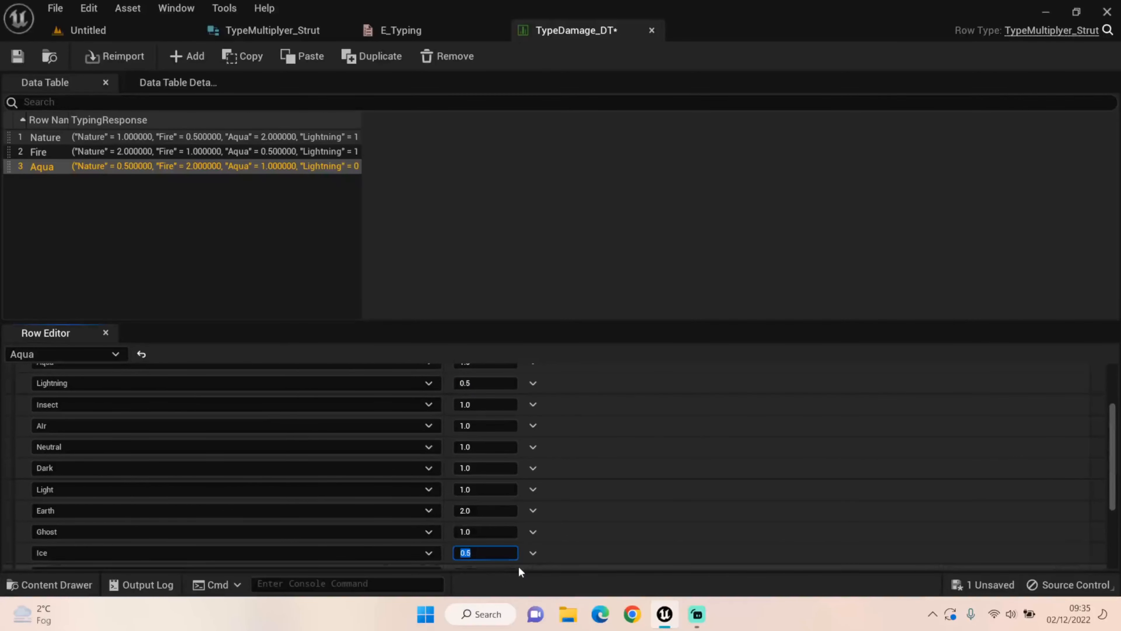
pyautogui.scroll(-3, 310, 481)
pyautogui.scroll(3, 319, 495)
pyautogui.scroll(3, 319, 495)
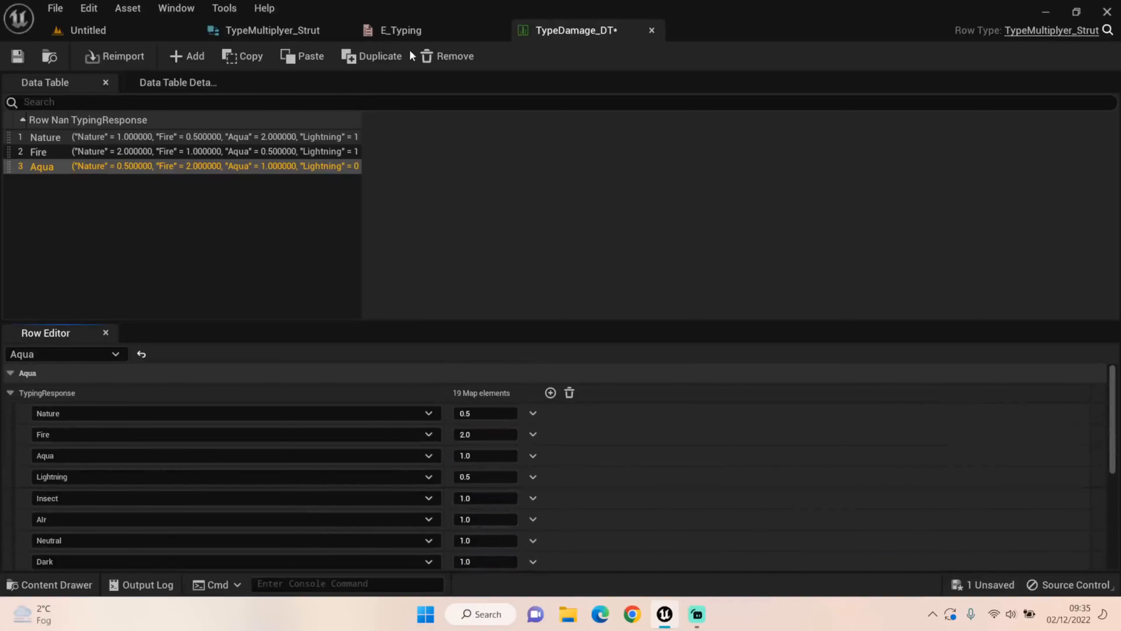
pyautogui.click(17, 56)
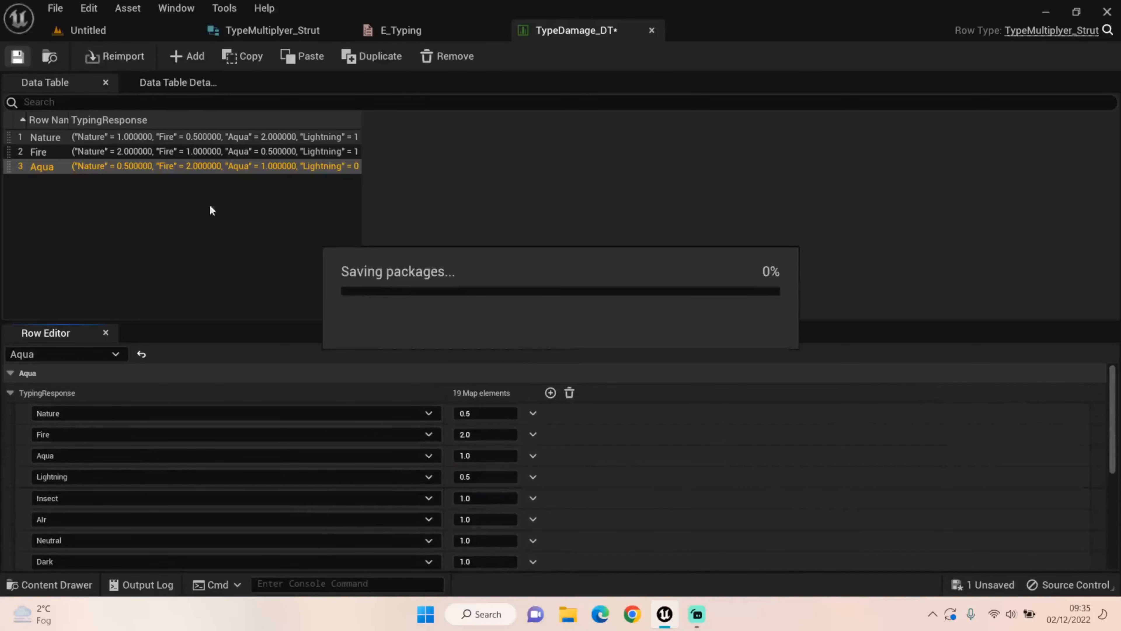
# - Rename the Ice enumerator in E_Typing to Frost and save the enumeration
pyautogui.click(443, 24)
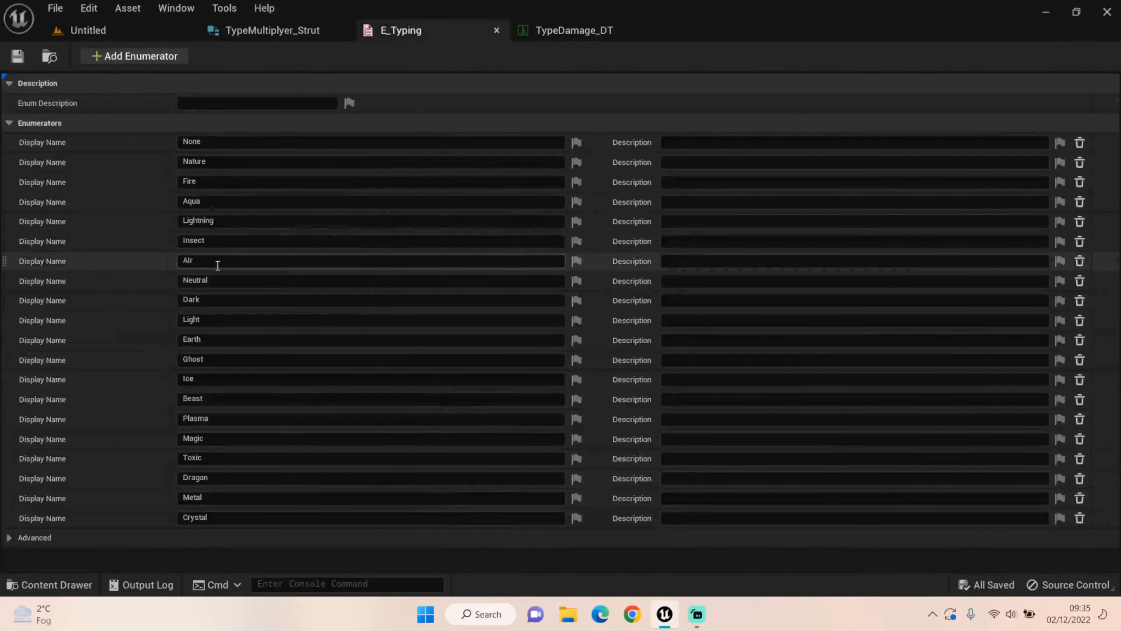
pyautogui.click(212, 382)
pyautogui.doubleClick(212, 382)
pyautogui.write('Frost')
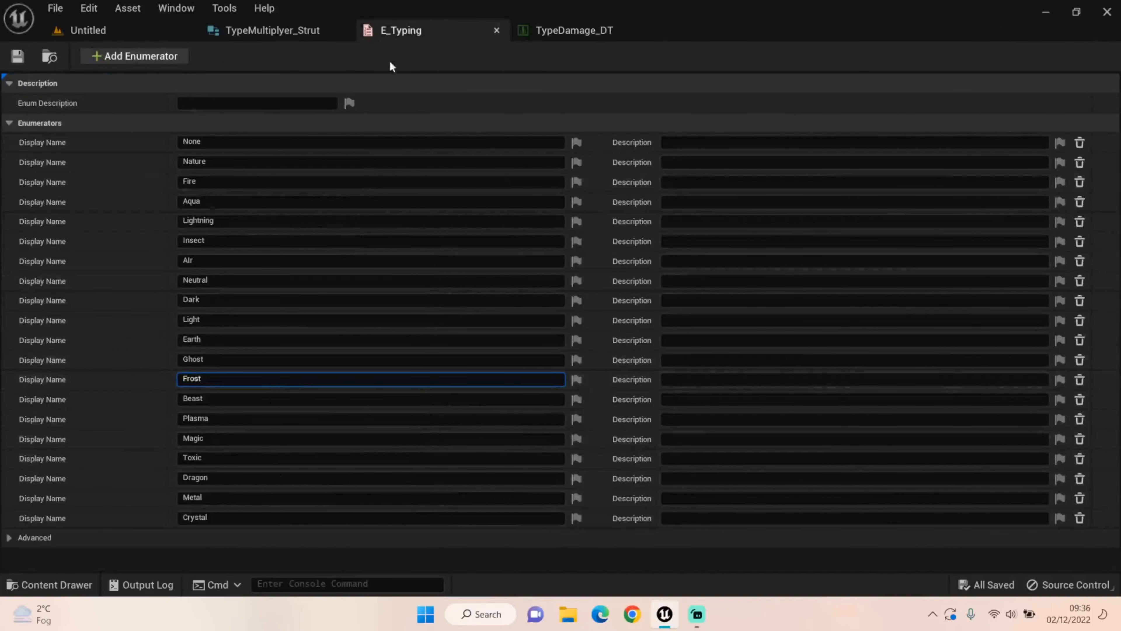
pyautogui.click(415, 123)
pyautogui.click(8, 128)
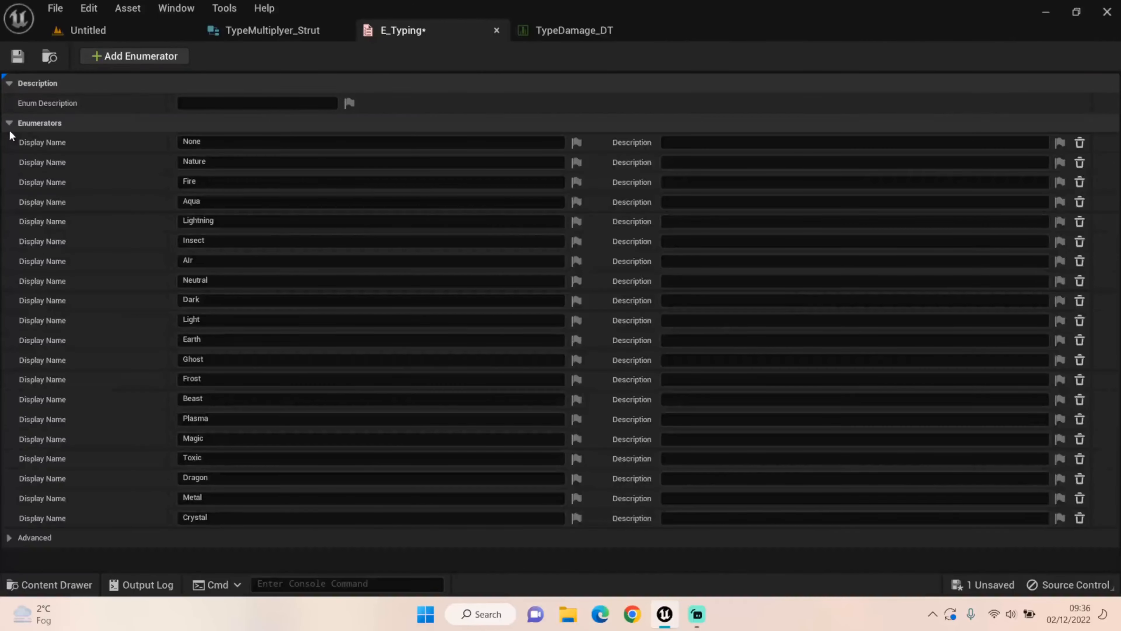
pyautogui.click(18, 56)
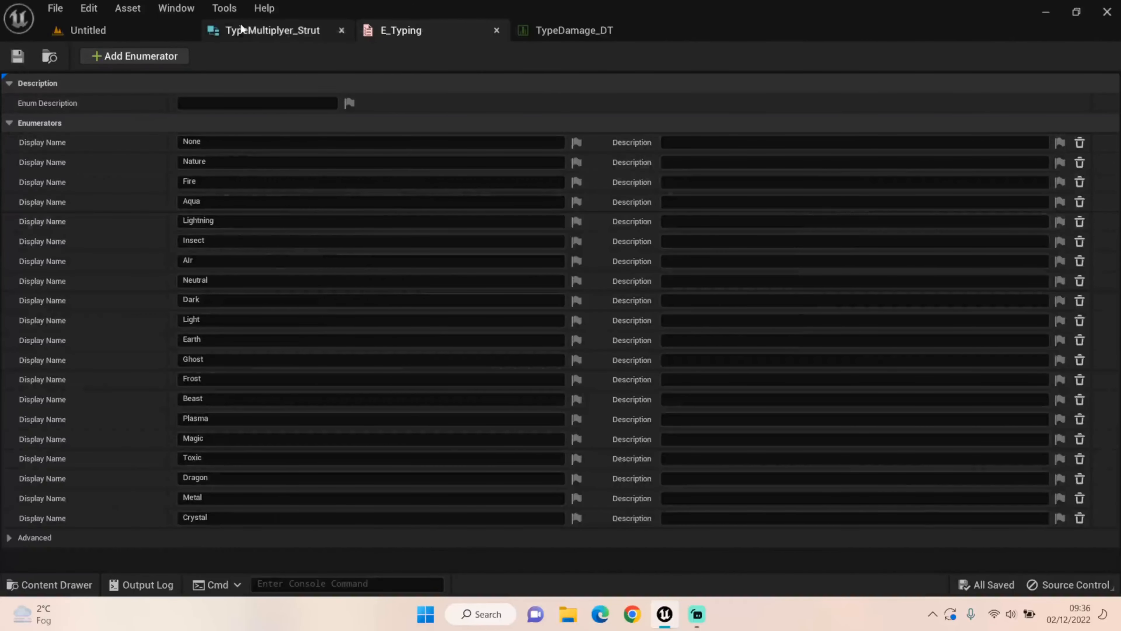
# - Save the TypeMultiplyer_Strut structure and close its editor
pyautogui.click(292, 30)
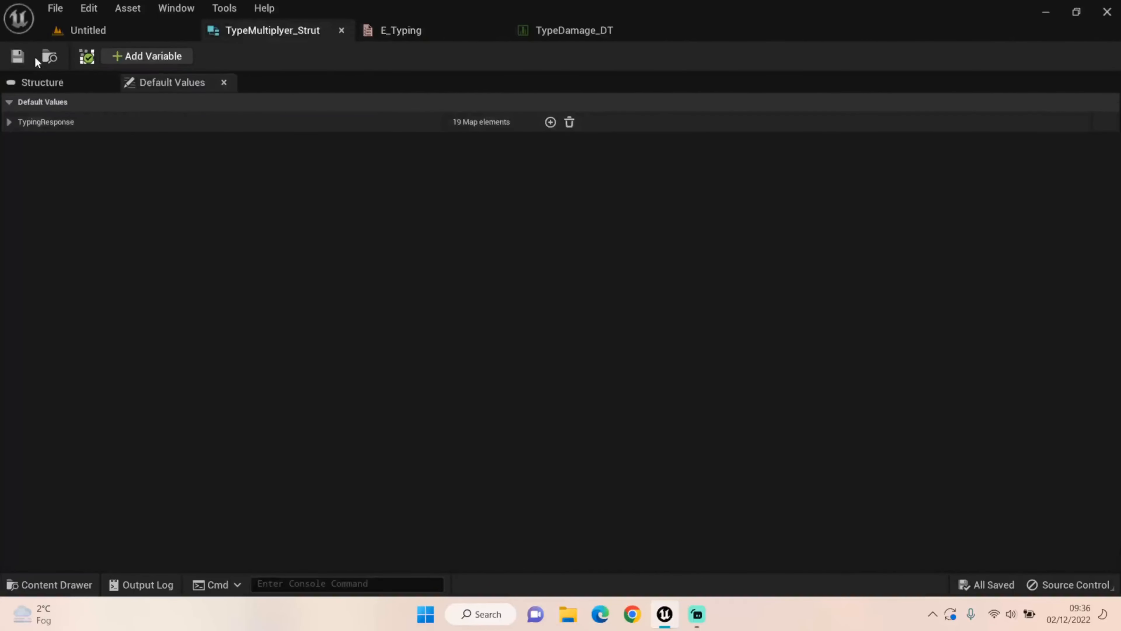
pyautogui.click(18, 56)
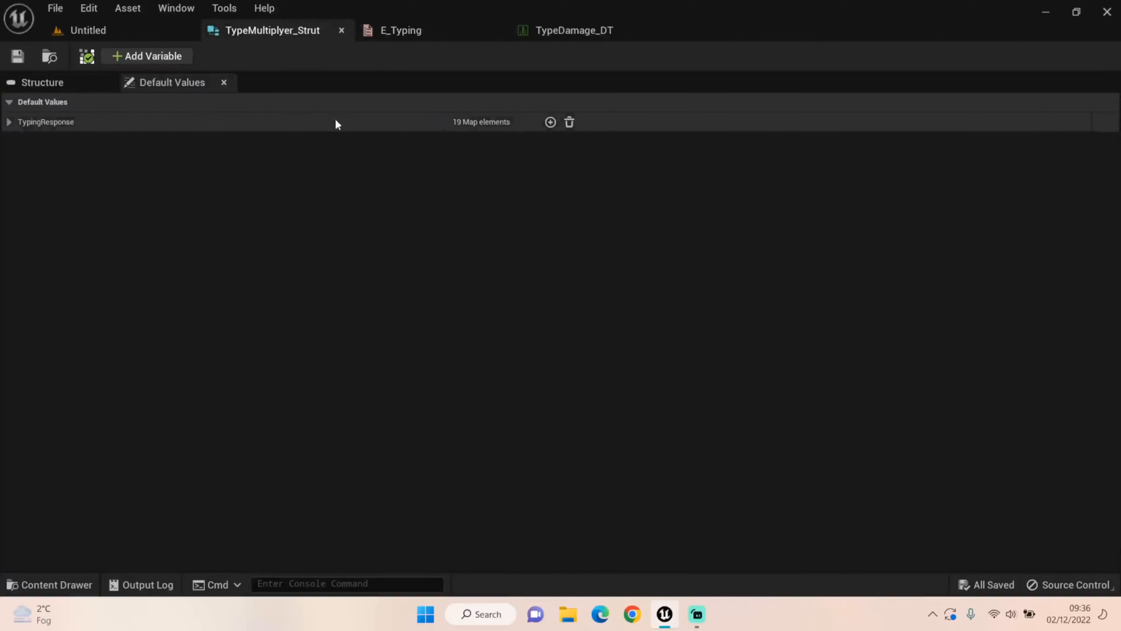
pyautogui.click(78, 83)
pyautogui.click(341, 31)
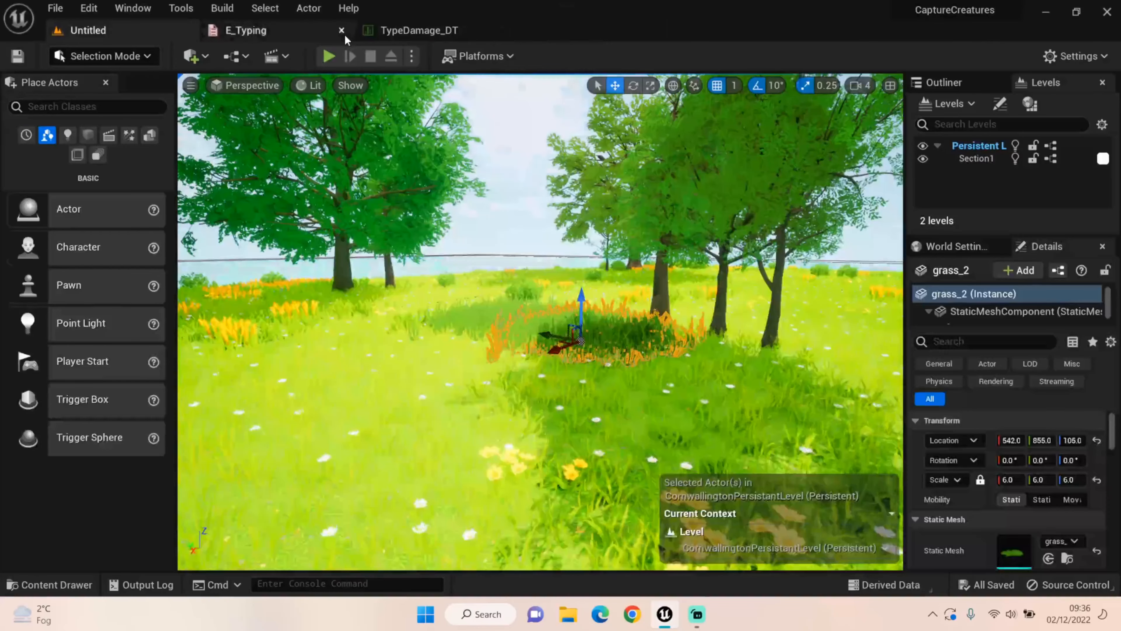
# - Create a Blueprint Function Library named CommonFunctions in the Creatures content folder
pyautogui.click(415, 30)
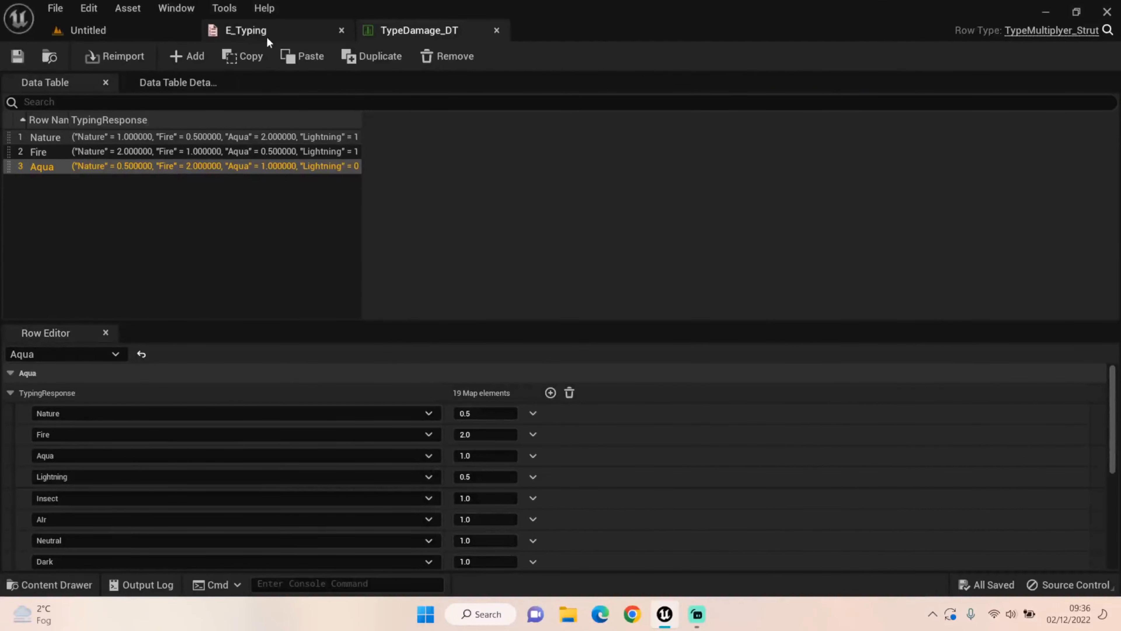
pyautogui.click(253, 31)
pyautogui.click(142, 32)
pyautogui.click(62, 584)
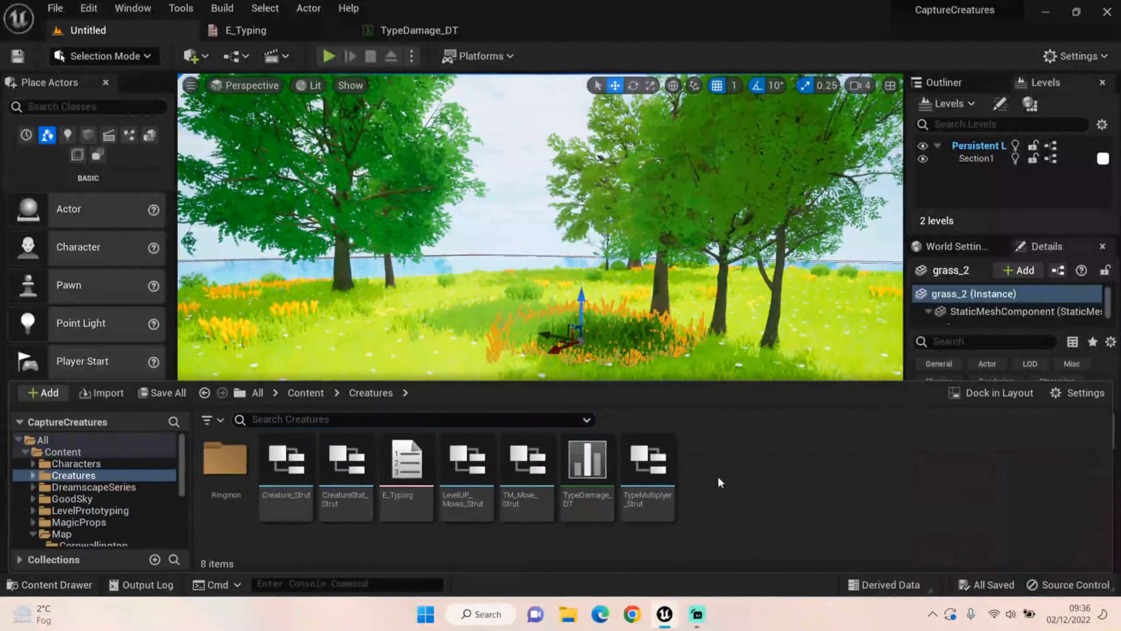
pyautogui.rightClick(703, 473)
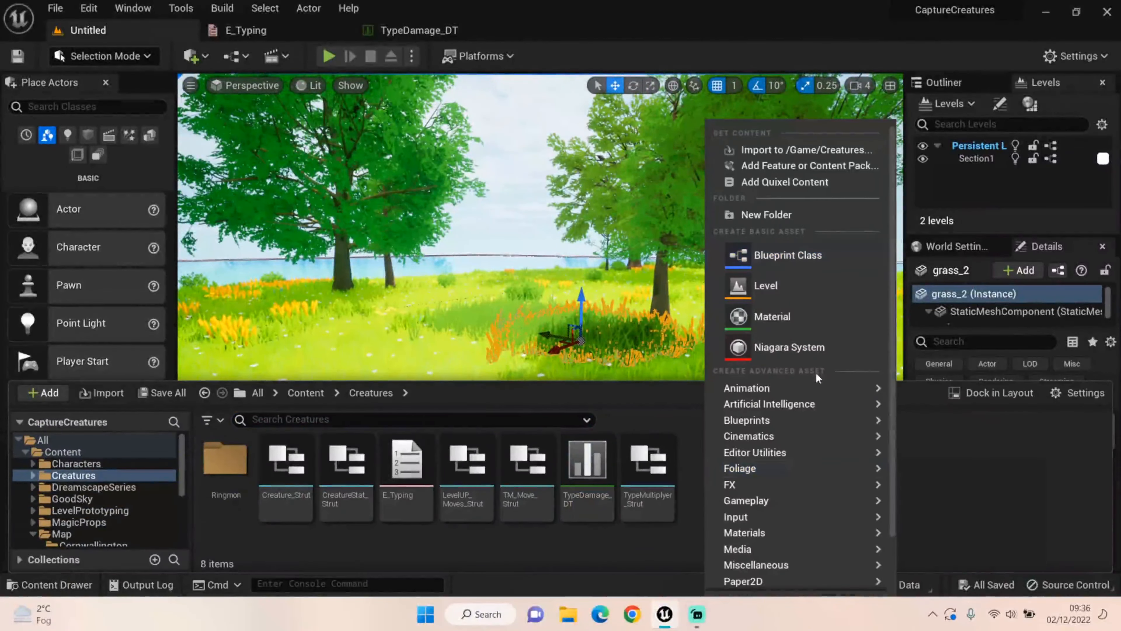
pyautogui.moveTo(806, 424)
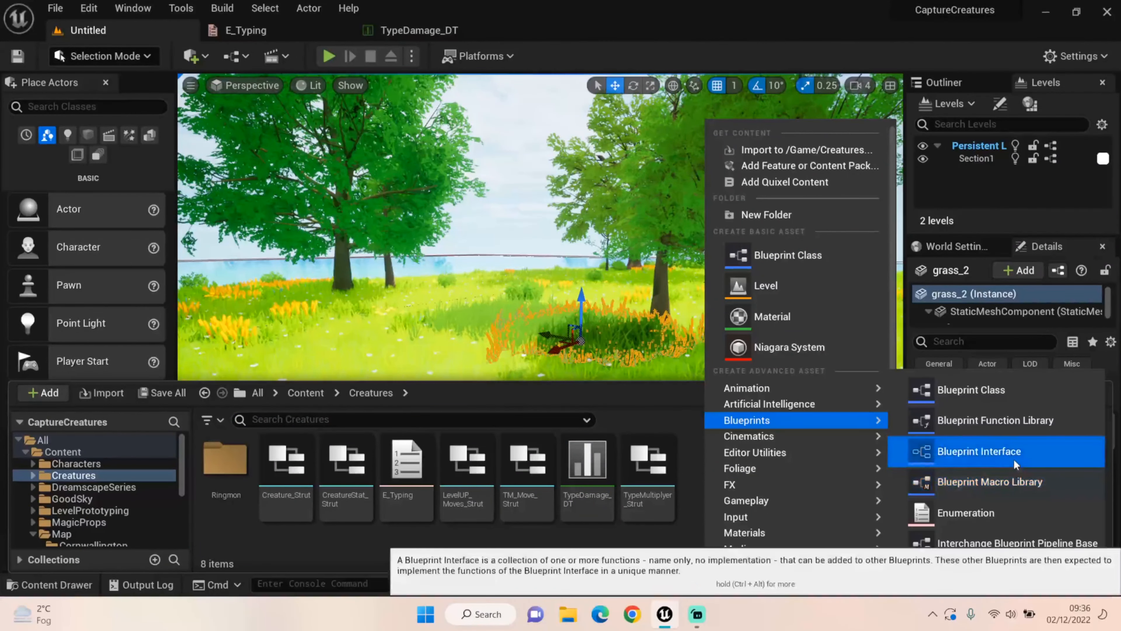
pyautogui.click(1017, 419)
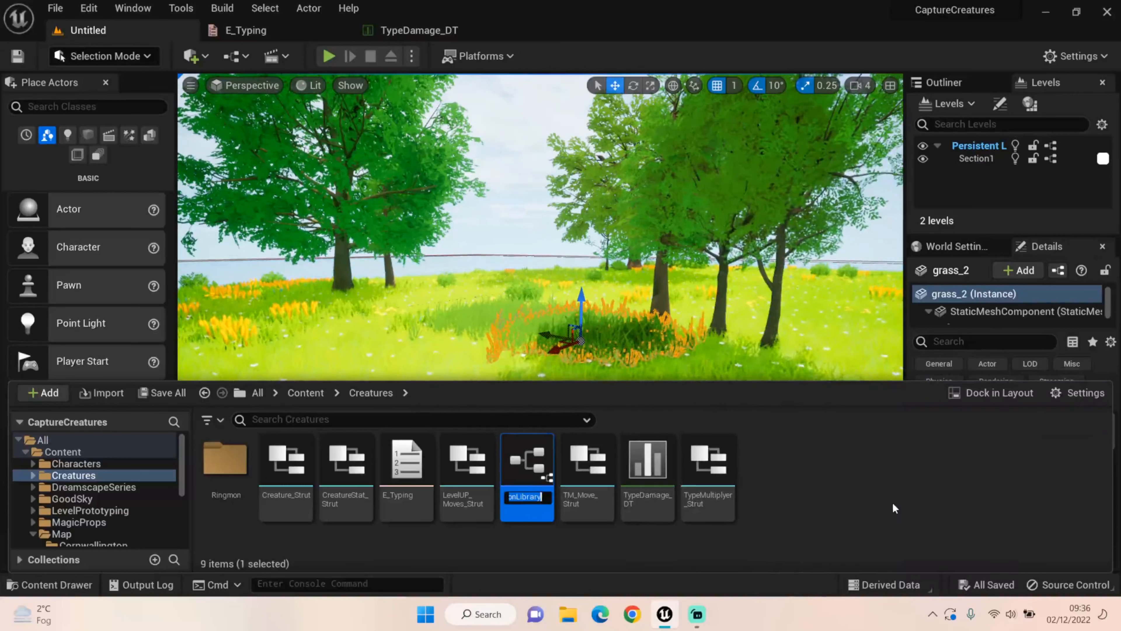
pyautogui.write('CommonFunc')
pyautogui.write('tions')
pyautogui.press('Return')
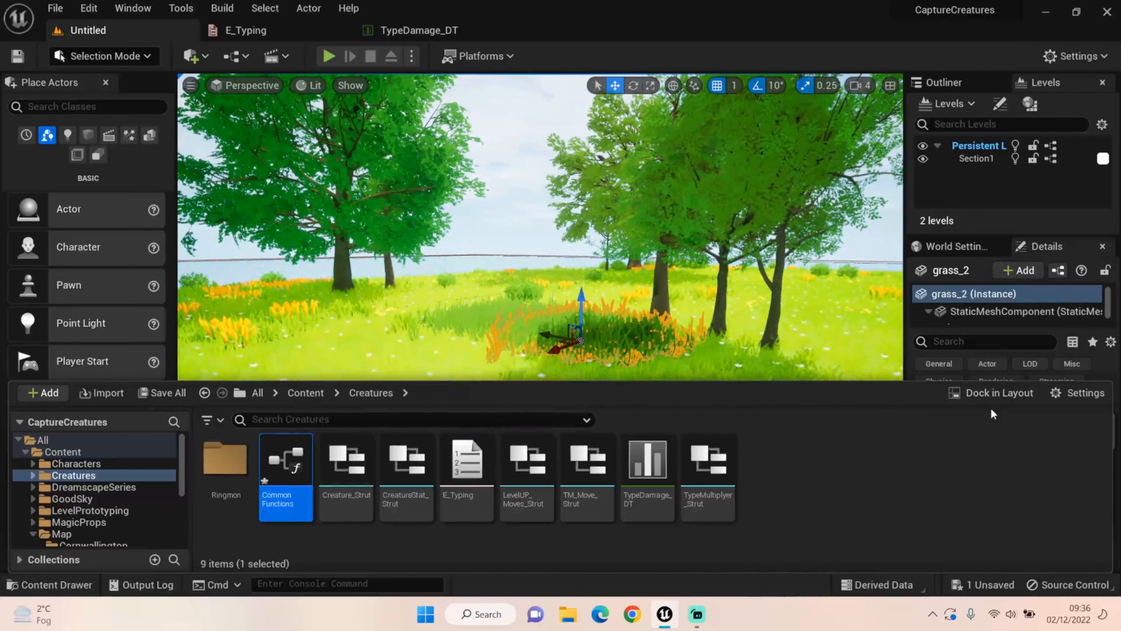
# - Open the CommonFunctions library and compile it with the New Function entry node moved aside in the graph
pyautogui.moveTo(930, 380); pyautogui.dragTo(935, 383)
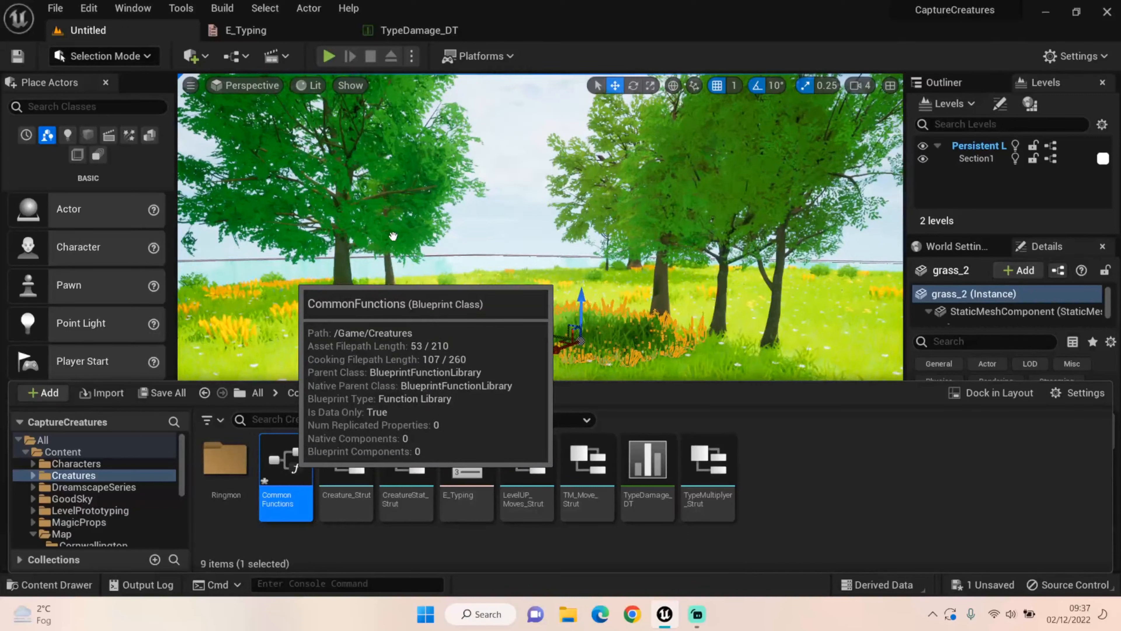
pyautogui.doubleClick(286, 462)
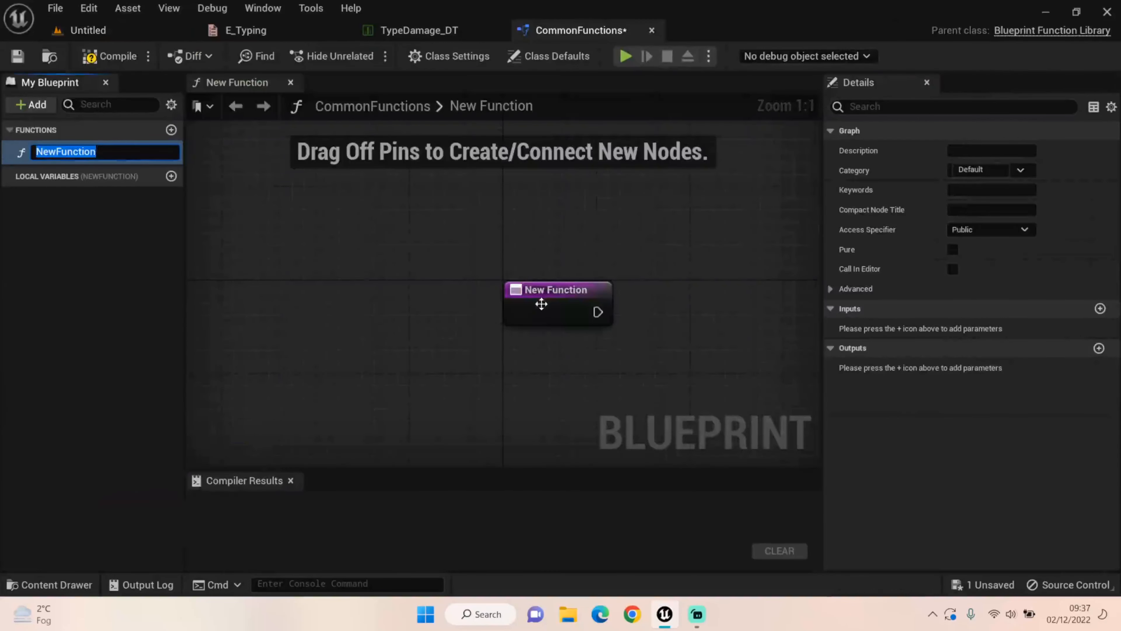
pyautogui.moveTo(541, 304); pyautogui.dragTo(356, 300)
pyautogui.click(95, 150)
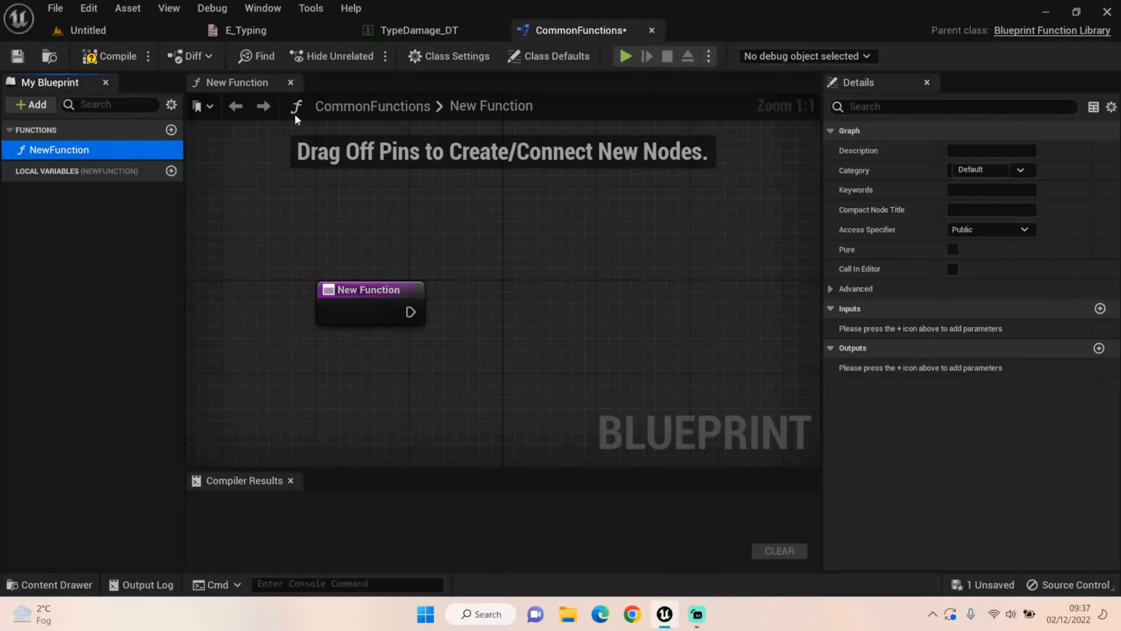
pyautogui.click(91, 57)
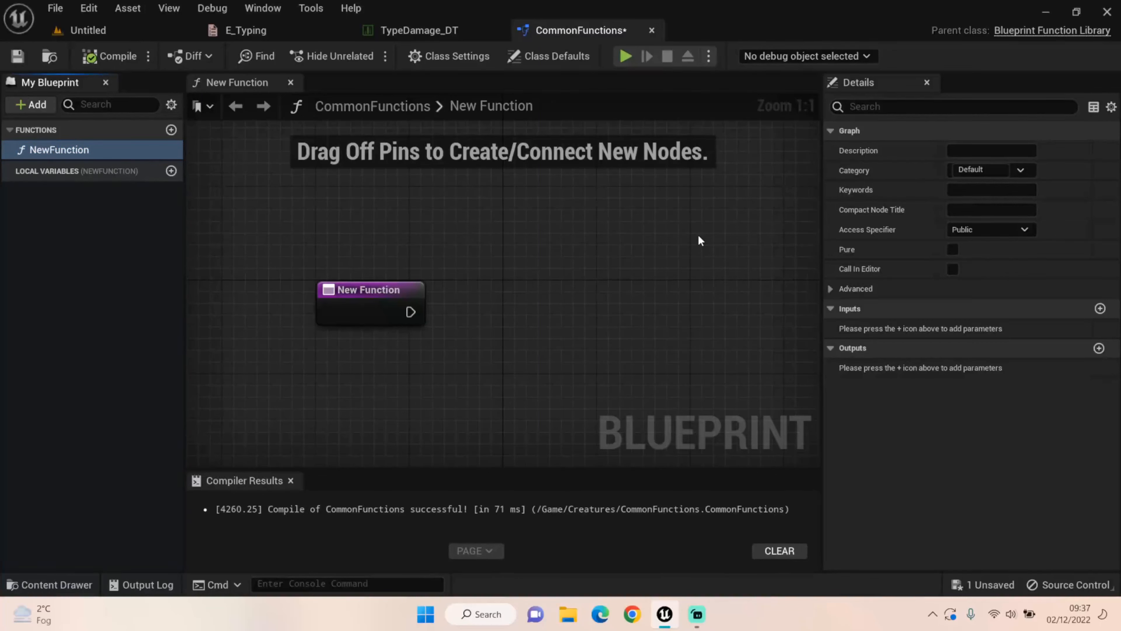
# - Return to the level and examine the tall grass patches up close in the viewport
pyautogui.click(88, 31)
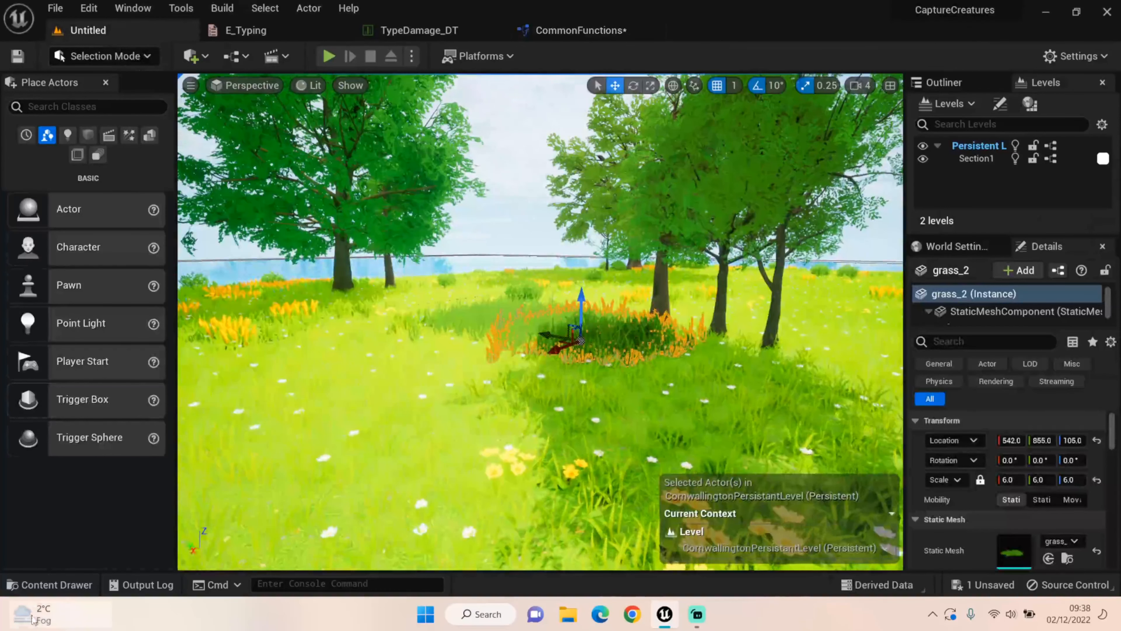
pyautogui.click(50, 584)
pyautogui.click(798, 479)
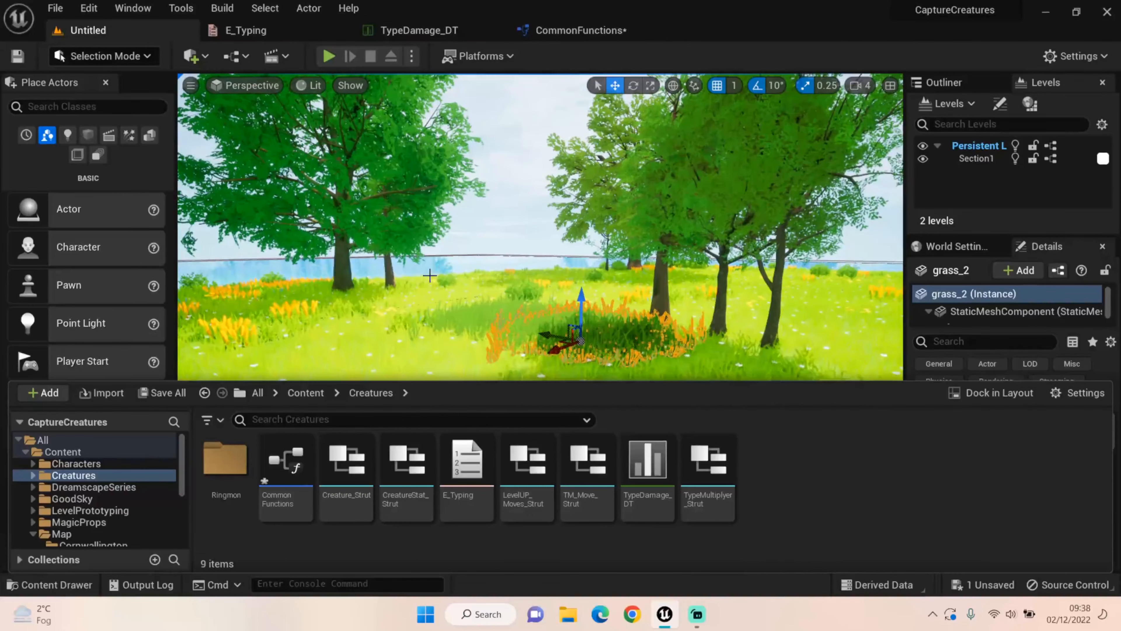
pyautogui.moveTo(430, 276); pyautogui.dragTo(463, 288, button='right')
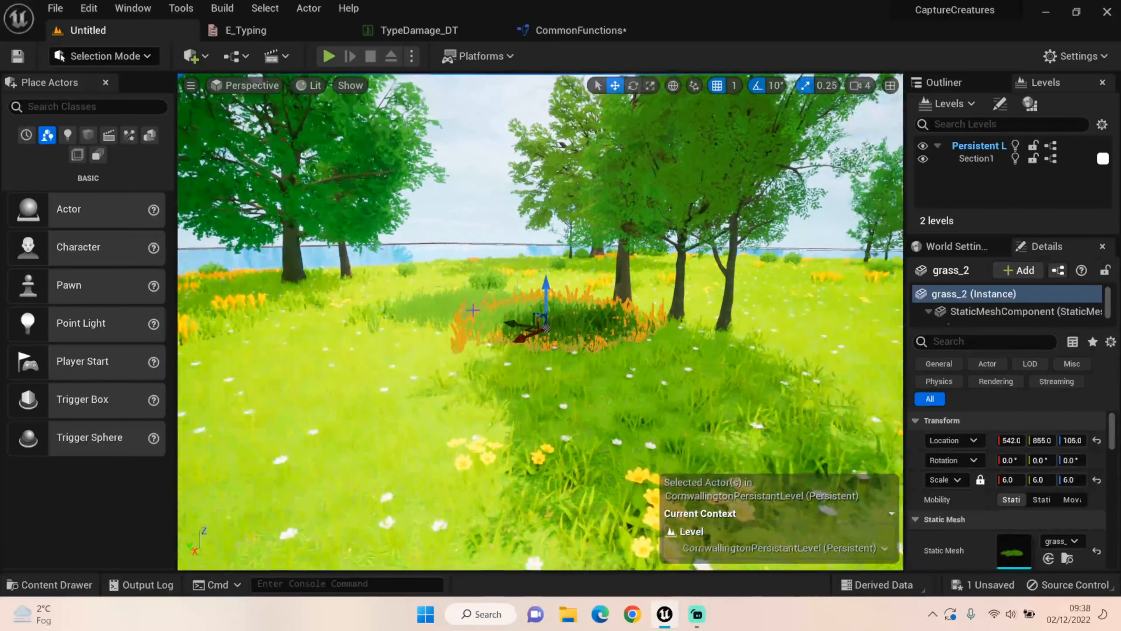
pyautogui.moveTo(475, 384)
pyautogui.mouseDown(button='right')
pyautogui.moveTo(543, 384)
pyautogui.moveTo(450, 399)
pyautogui.moveTo(490, 331)
pyautogui.moveTo(474, 393)
pyautogui.mouseUp(button='right')
pyautogui.press('w')
pyautogui.press('e')
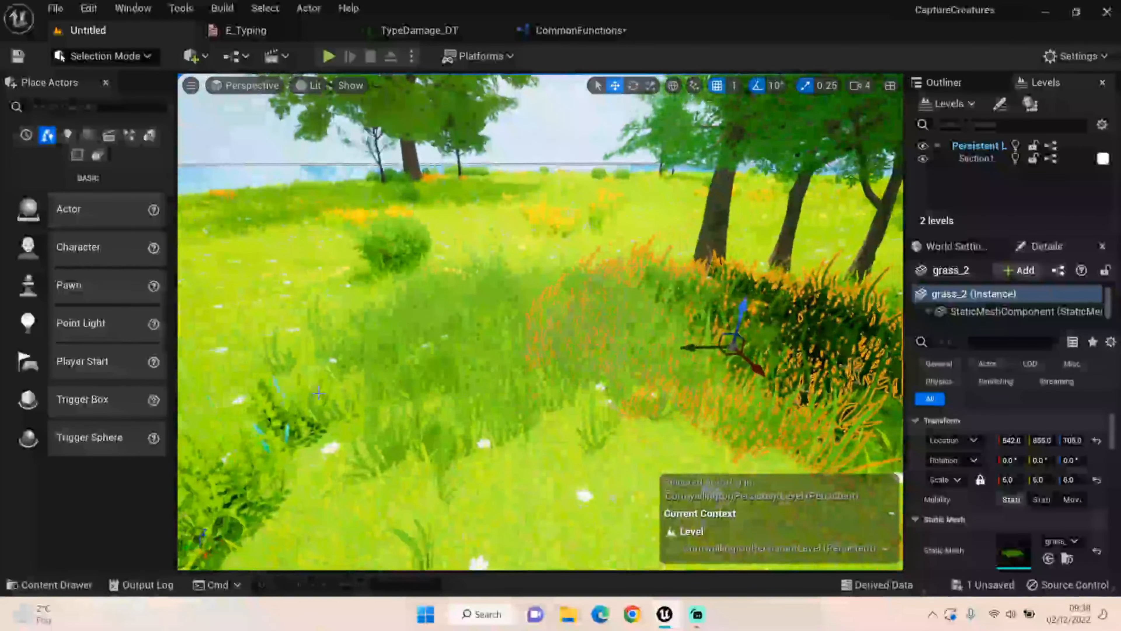
pyautogui.click(463, 379)
pyautogui.keyDown('ctrl'); pyautogui.click(688, 345); pyautogui.keyUp('ctrl')
pyautogui.moveTo(688, 344); pyautogui.dragTo(720, 292, button='right')
pyautogui.press('s')
pyautogui.press('a')
pyautogui.moveTo(505, 332); pyautogui.dragTo(355, 344)
pyautogui.moveTo(464, 351)
pyautogui.mouseDown(button='right')
pyautogui.moveTo(463, 301)
pyautogui.moveTo(464, 351)
pyautogui.moveTo(526, 353)
pyautogui.moveTo(470, 372)
pyautogui.moveTo(477, 337)
pyautogui.mouseUp(button='right')
pyautogui.press('w')
pyautogui.press('a')
pyautogui.click(500, 343)
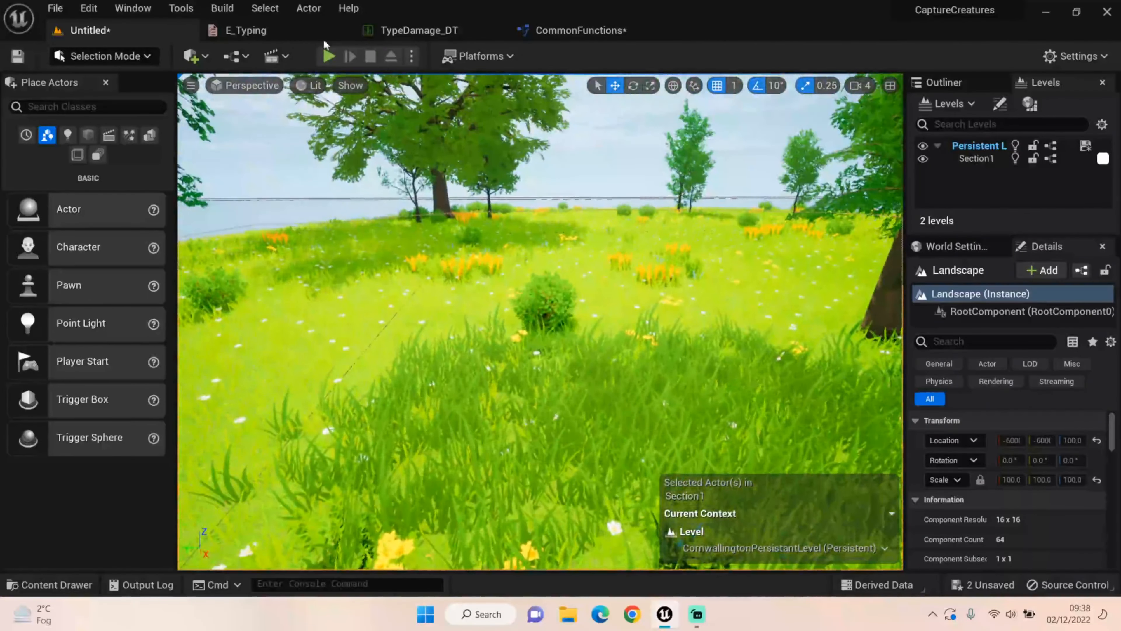
# - Play-test the level by running the character around and through the tall grass patches, and end the play session
pyautogui.click(328, 56)
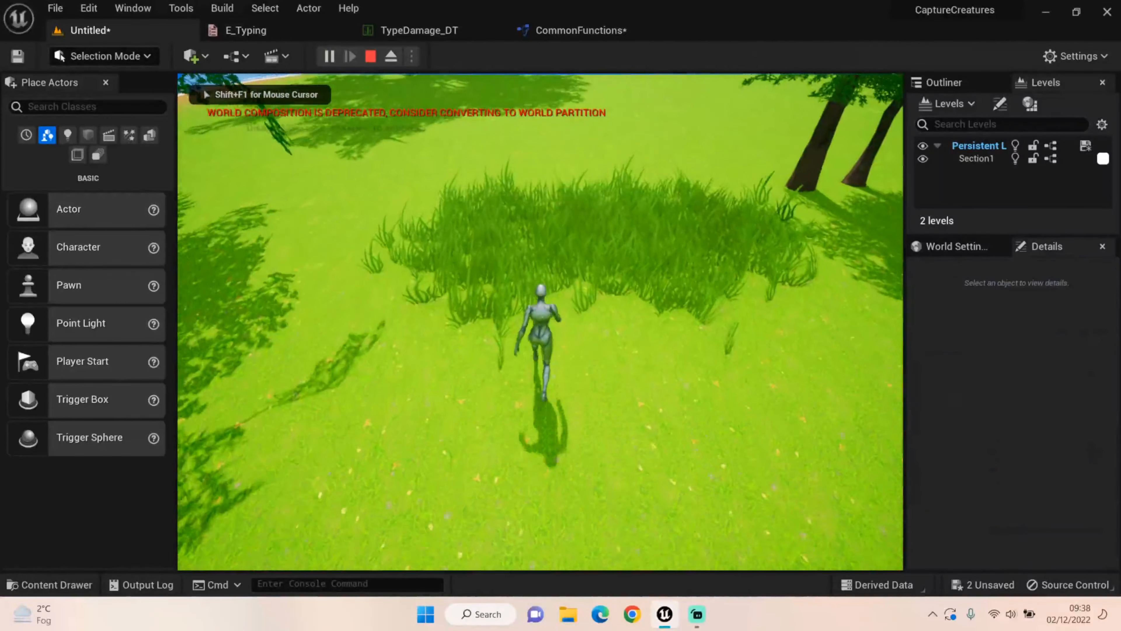
pyautogui.press('d')
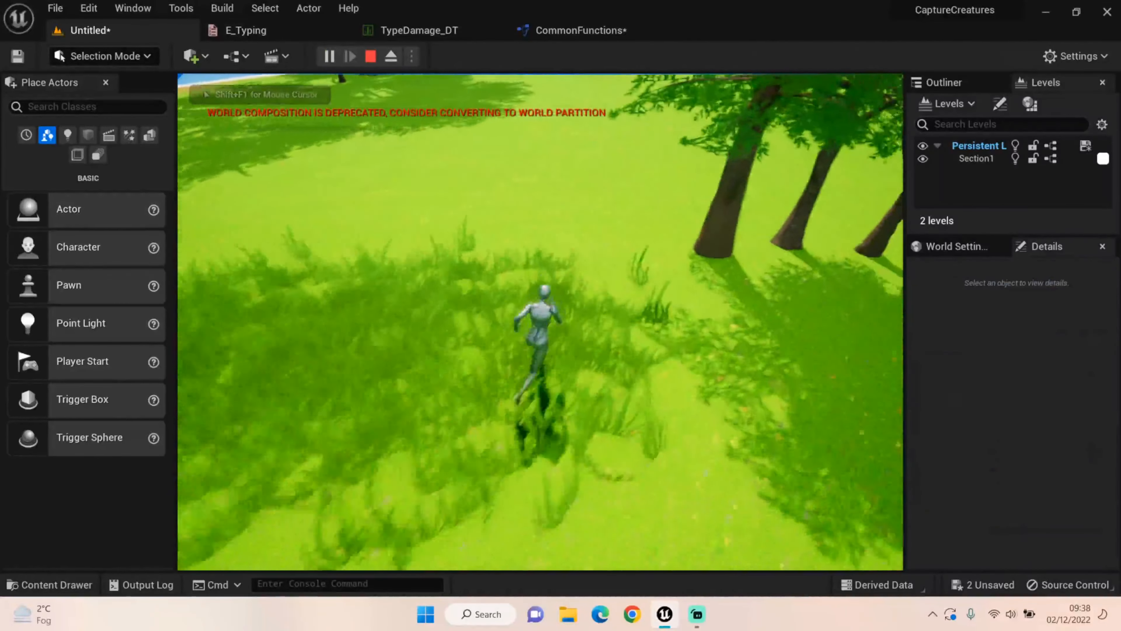
pyautogui.press('a')
pyautogui.press('d')
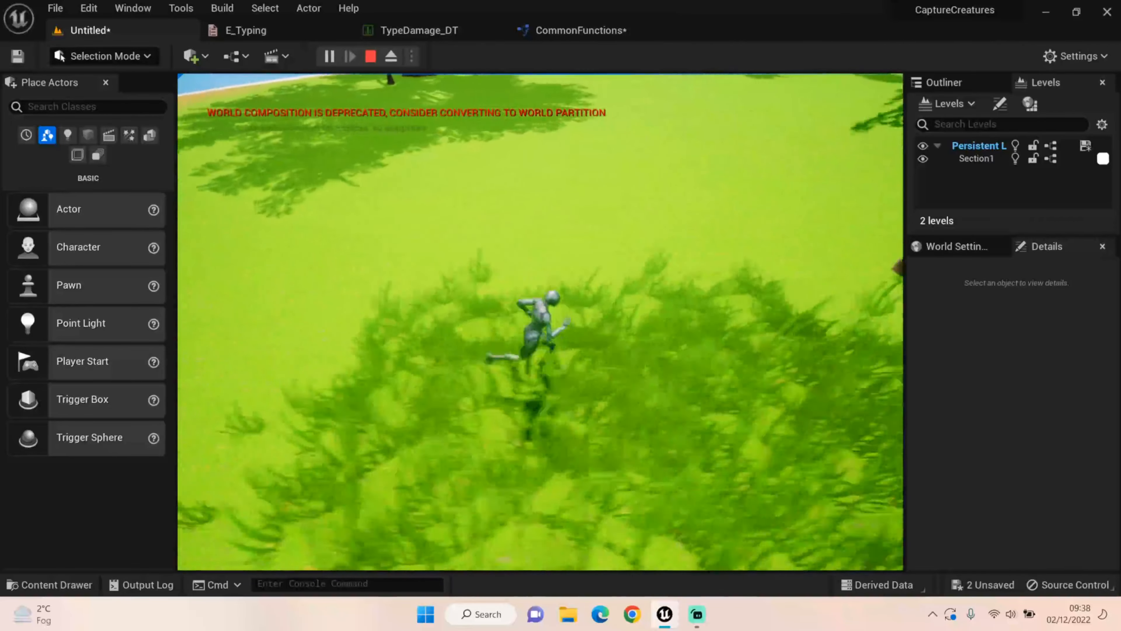
pyautogui.press('a')
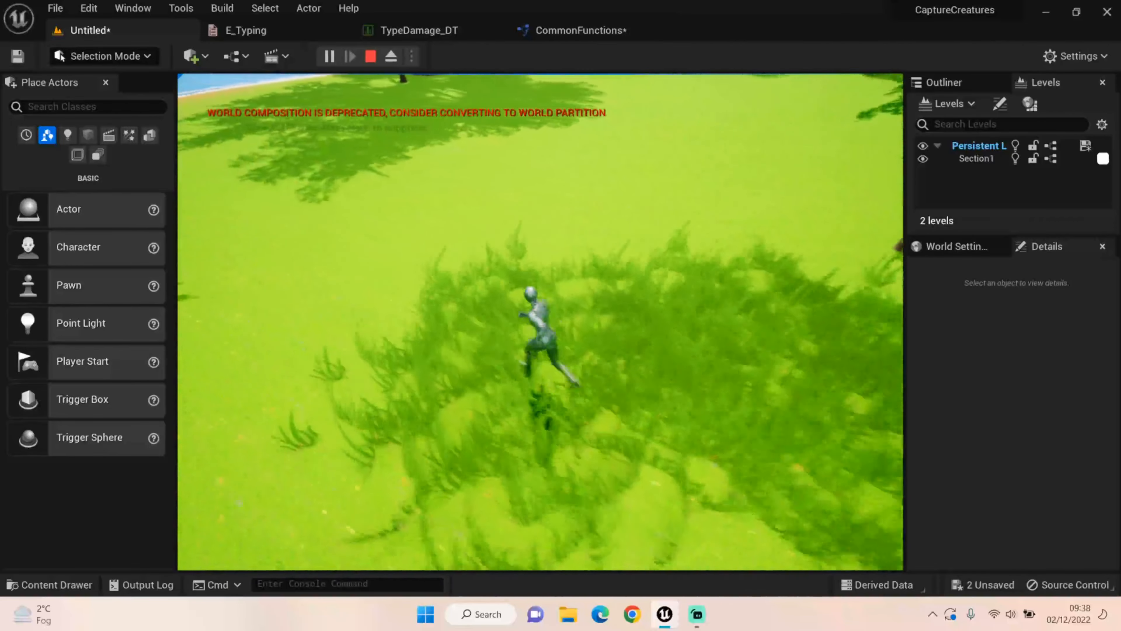
pyautogui.press('d')
pyautogui.press('a')
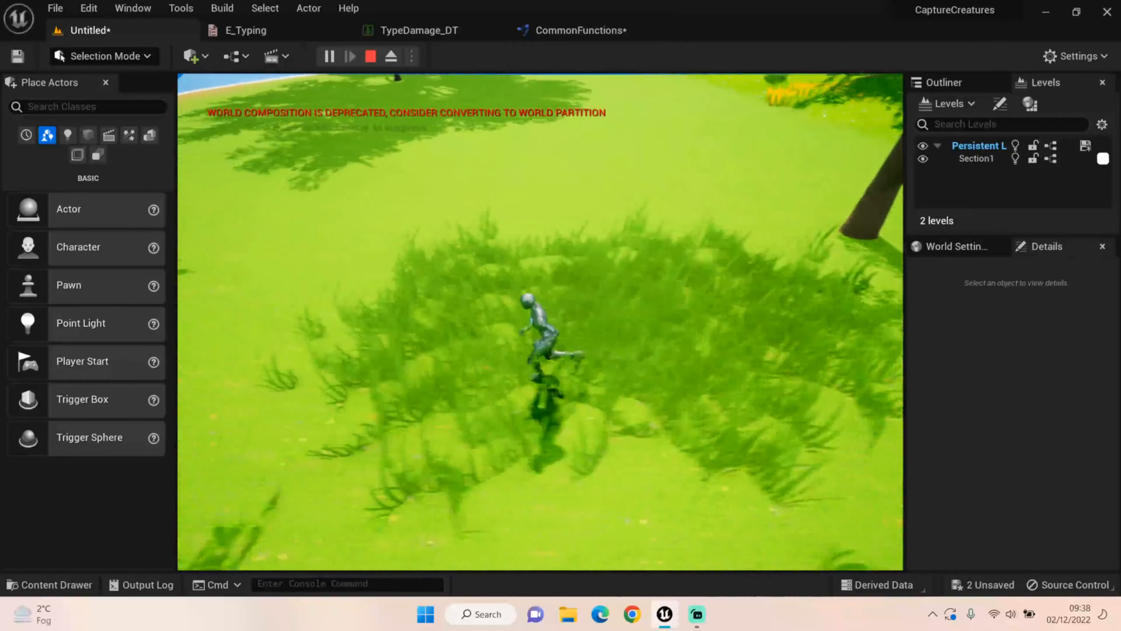
pyautogui.press('d')
pyautogui.press('a')
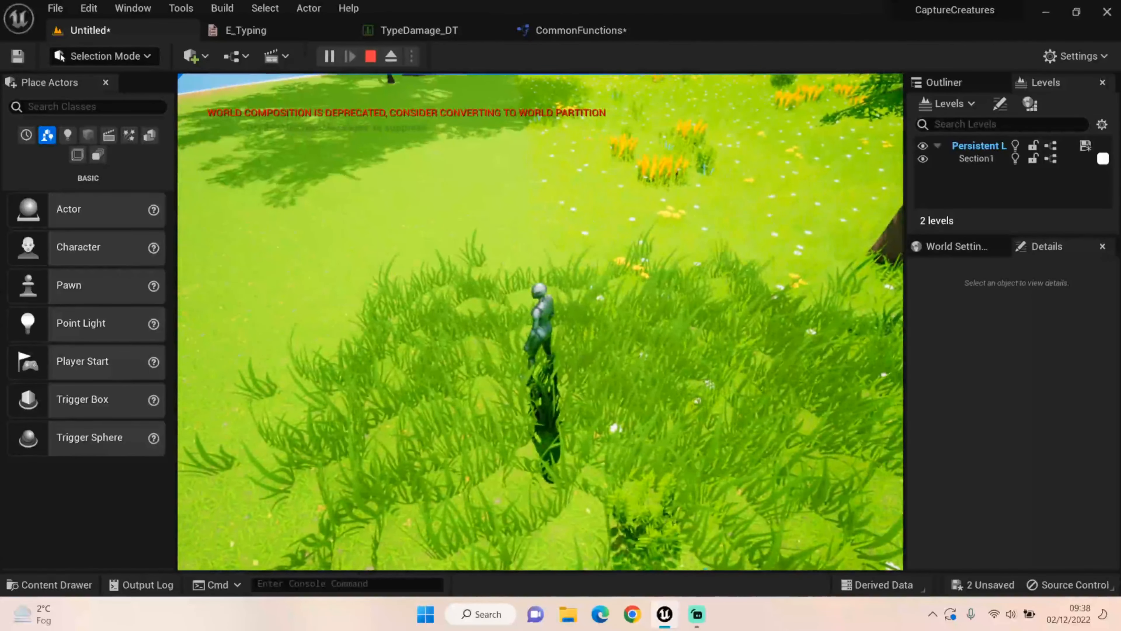
pyautogui.press('a')
pyautogui.press('s')
pyautogui.press('d')
pyautogui.press('w')
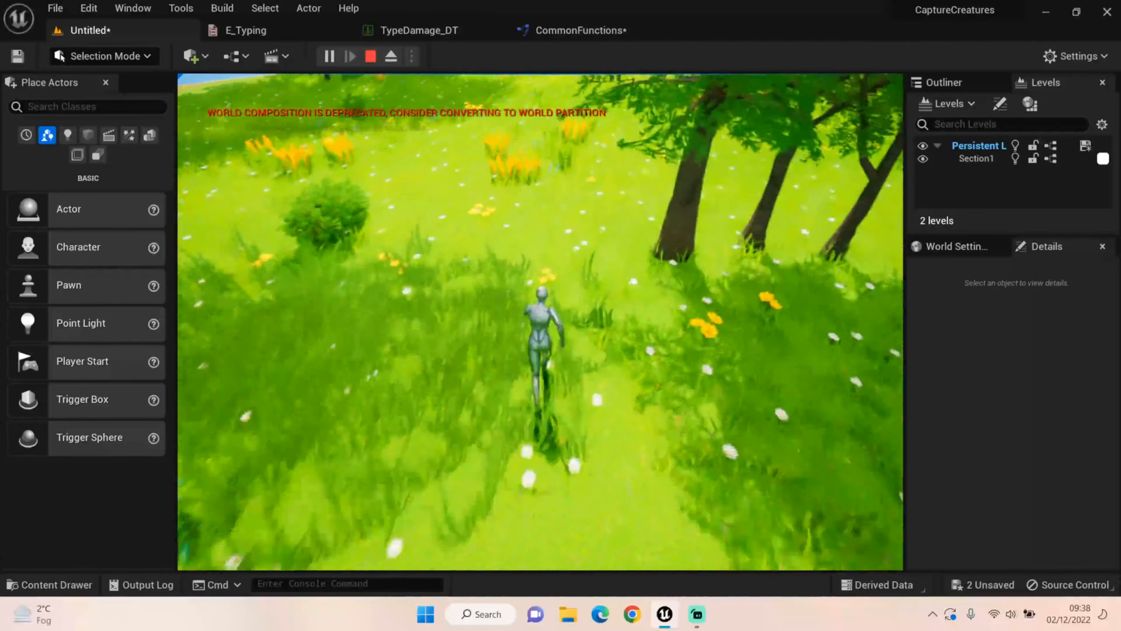
pyautogui.press('a')
pyautogui.press('s')
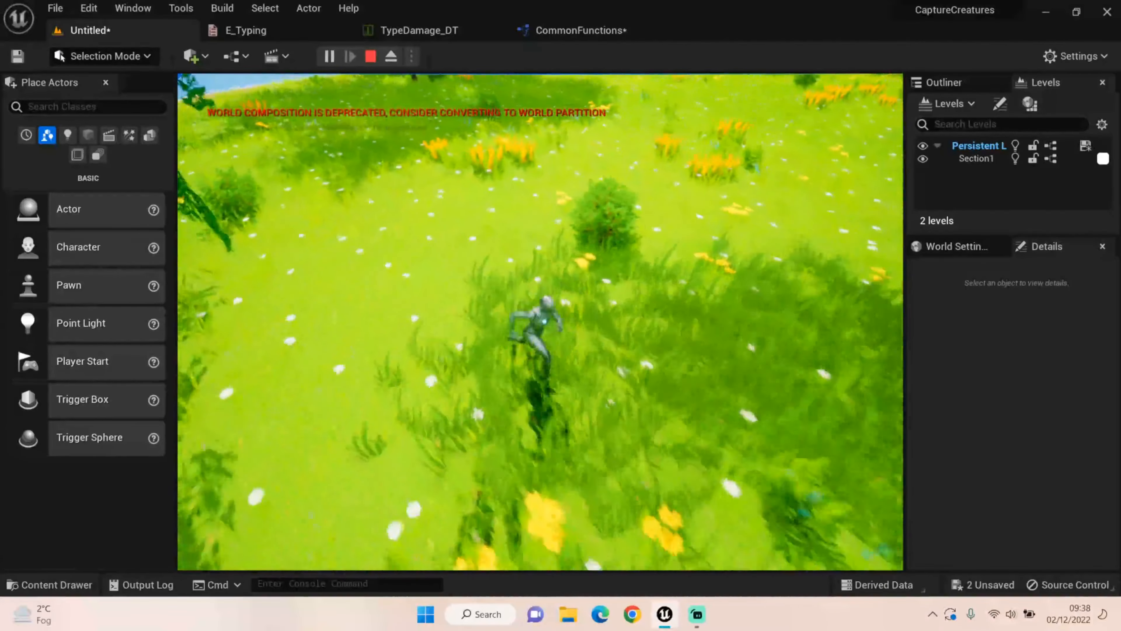
pyautogui.press('a')
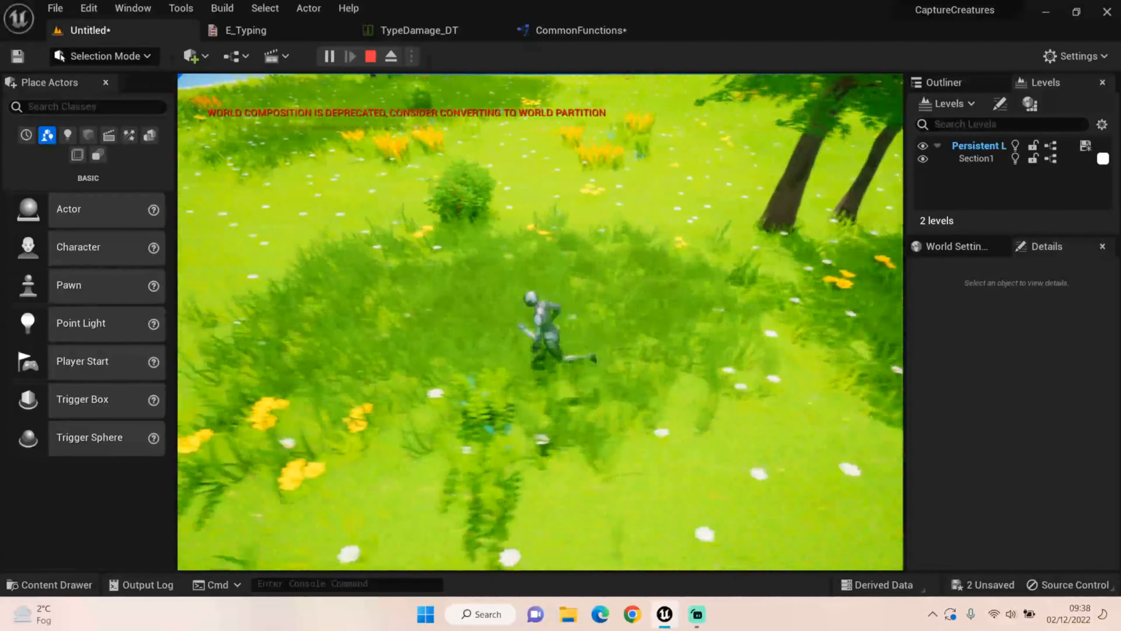
pyautogui.press('w')
pyautogui.press('d')
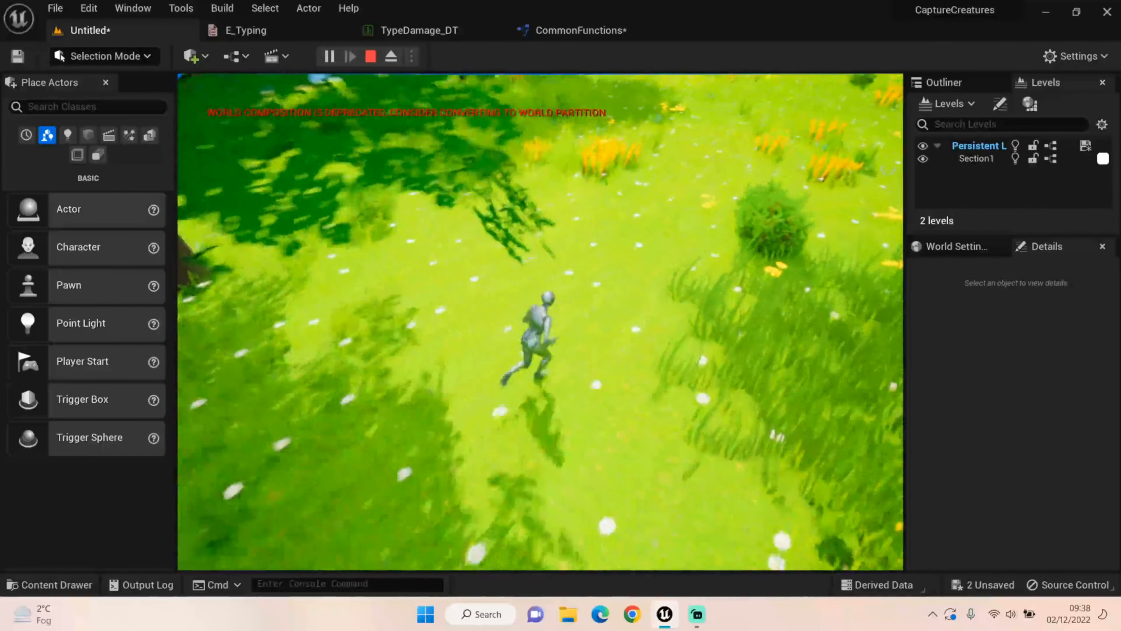
pyautogui.hotkey('shift', 'F1')
pyautogui.press('Escape')
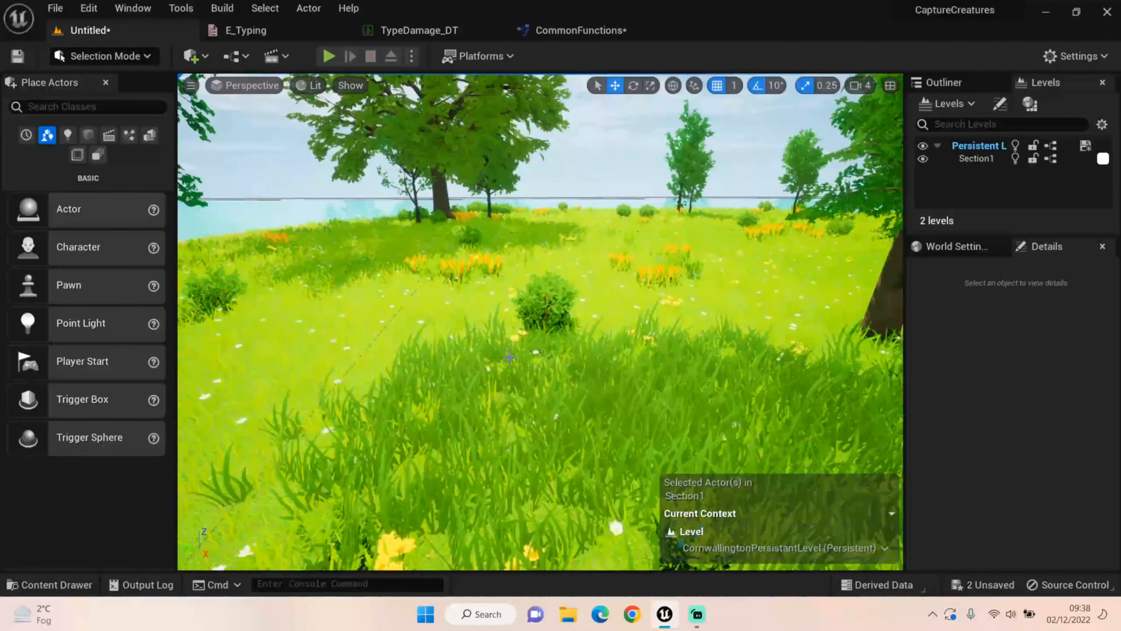
pyautogui.click(509, 356)
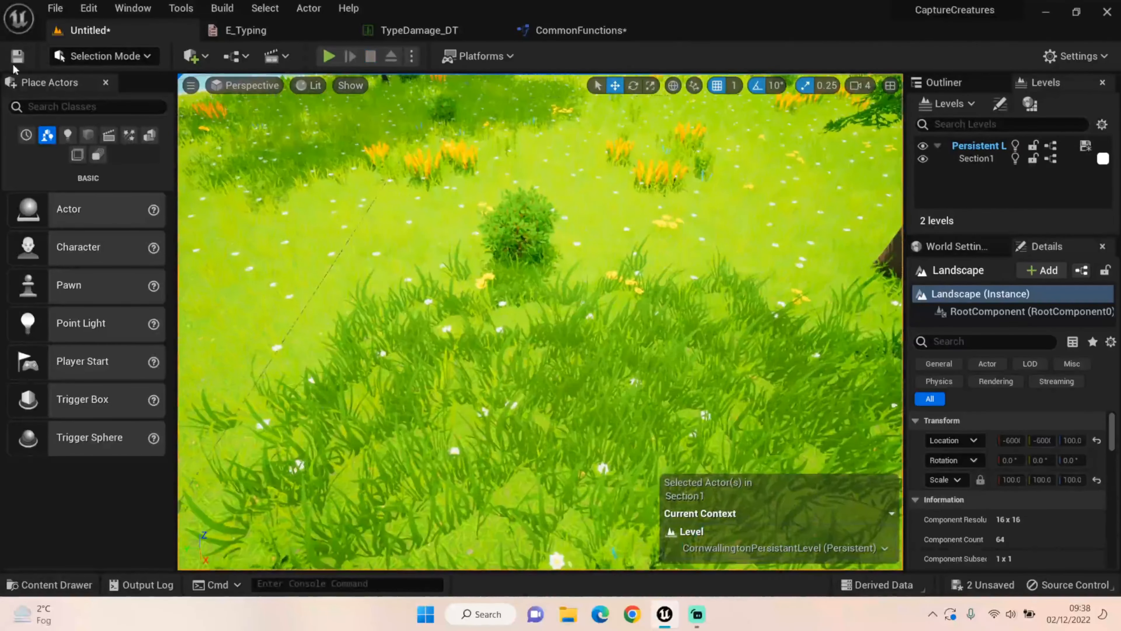
# - Close the E_Typing enumeration editor and return to the level viewport
pyautogui.click(296, 33)
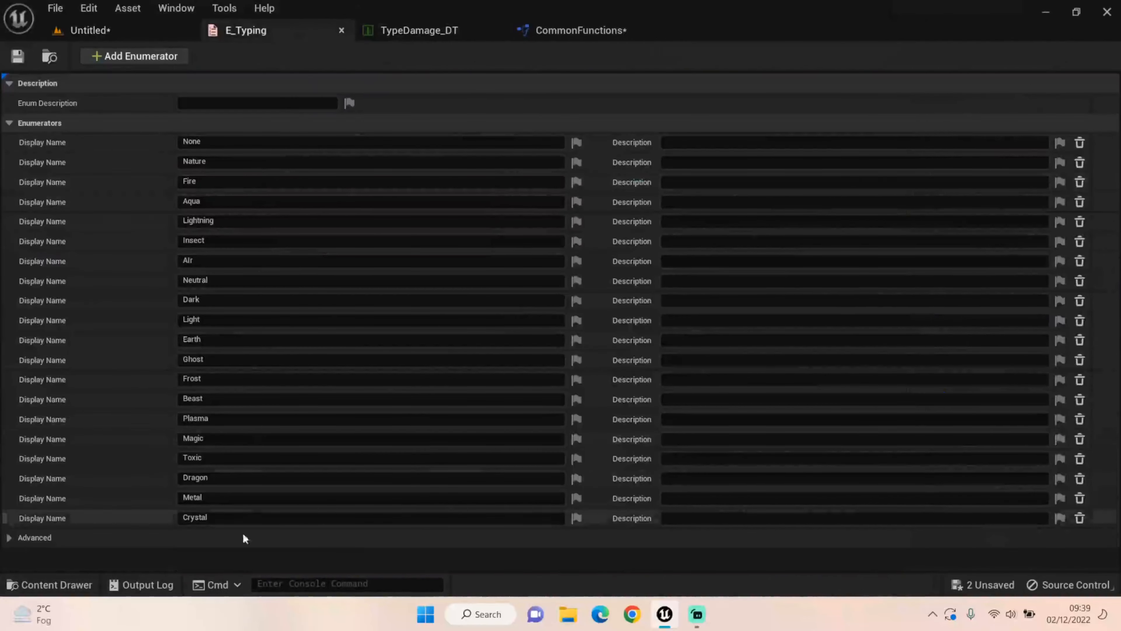
pyautogui.click(342, 30)
pyautogui.click(453, 27)
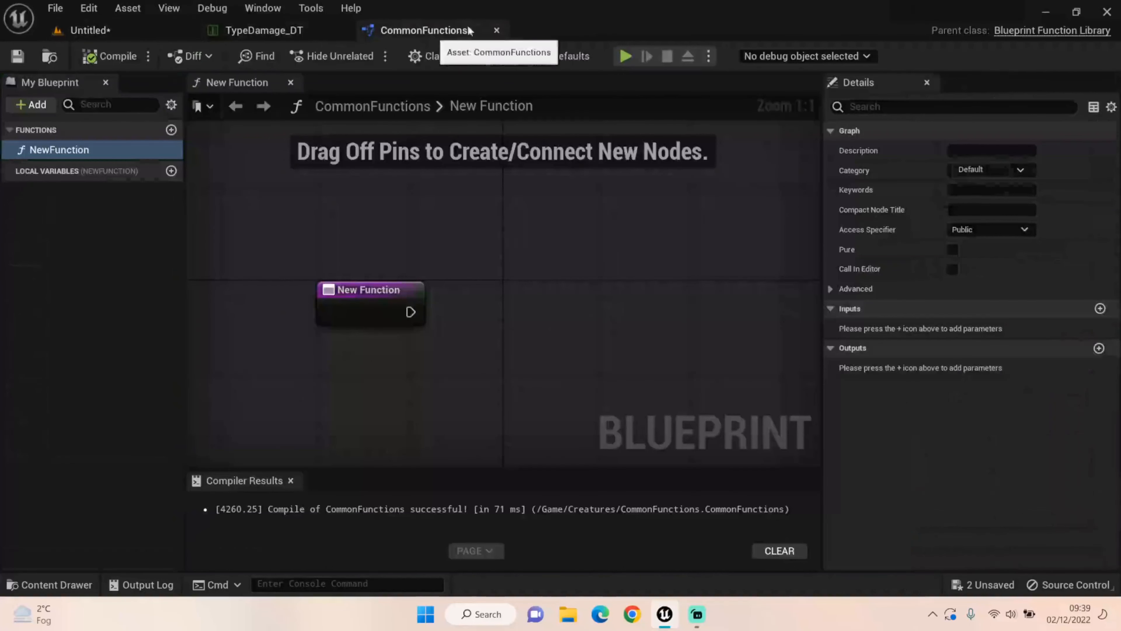
pyautogui.click(103, 30)
pyautogui.moveTo(548, 235); pyautogui.dragTo(574, 188, button='right')
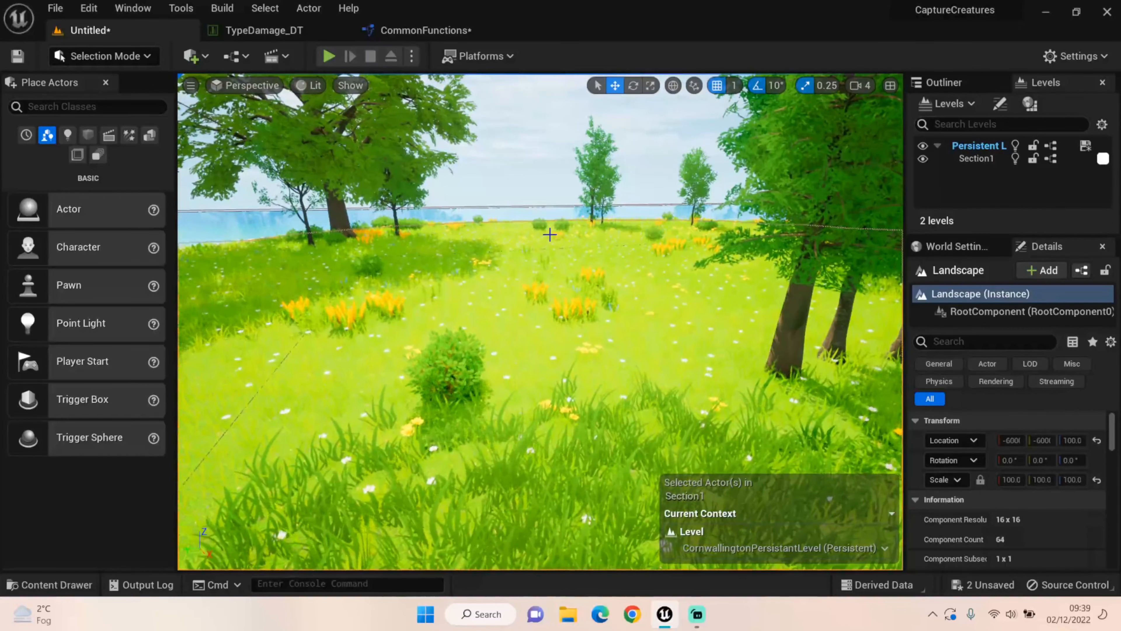
# - Open the Creature_Strut structure in the Creatures folder and change its Type 1 variable to the E Typing enum
pyautogui.click(17, 587)
pyautogui.click(347, 459)
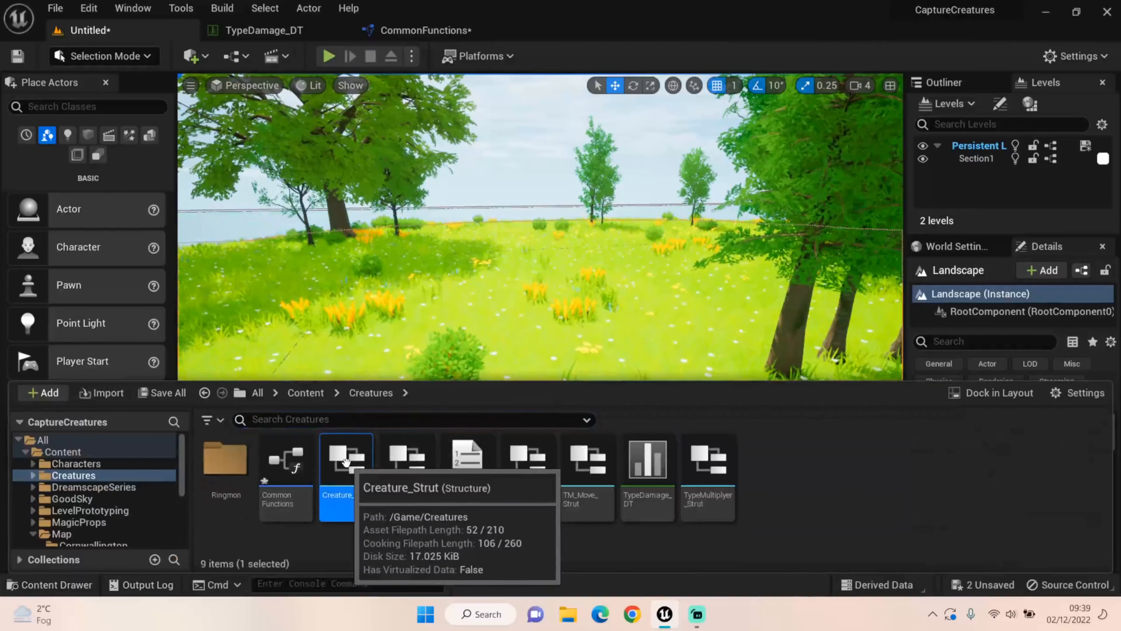
pyautogui.doubleClick(346, 460)
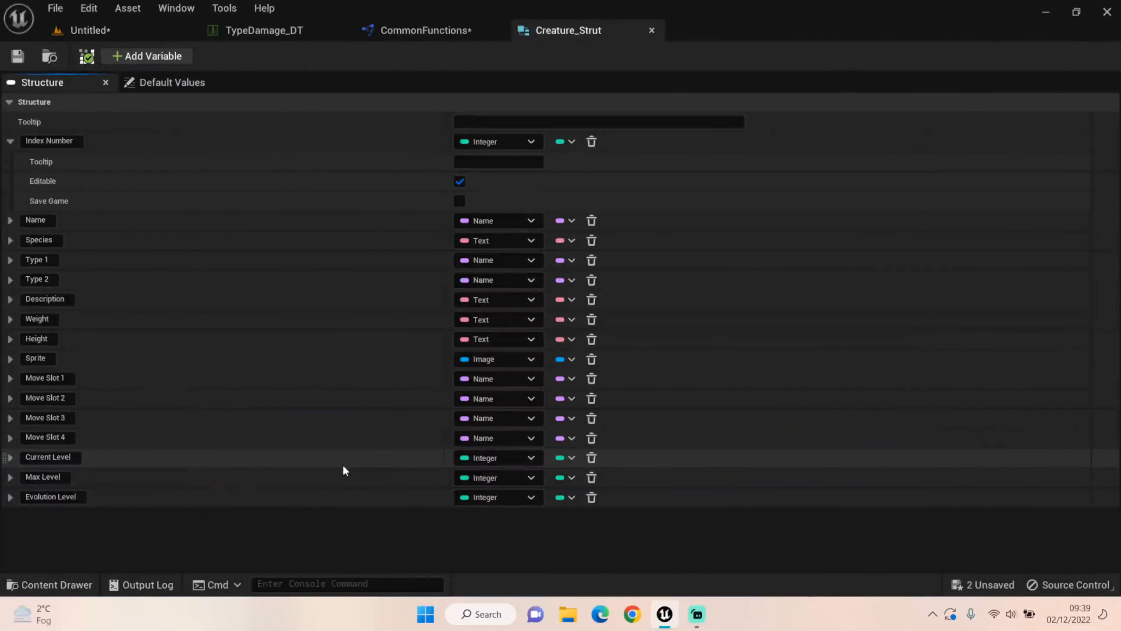
pyautogui.click(512, 264)
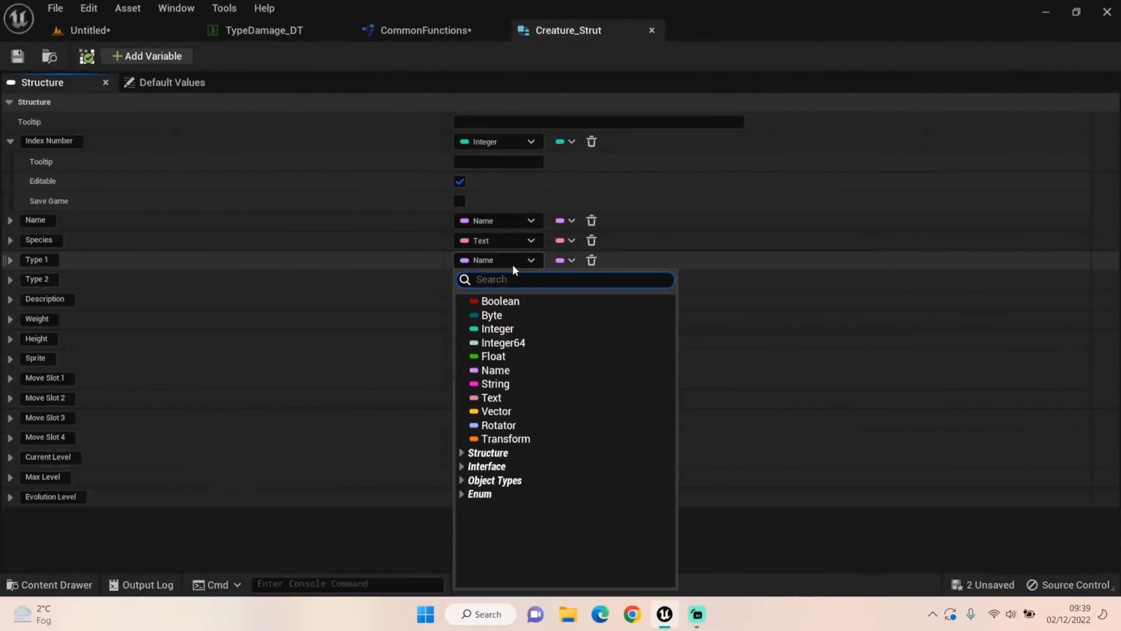
pyautogui.write('Enu')
pyautogui.press('BackSpace')
pyautogui.press('BackSpace')
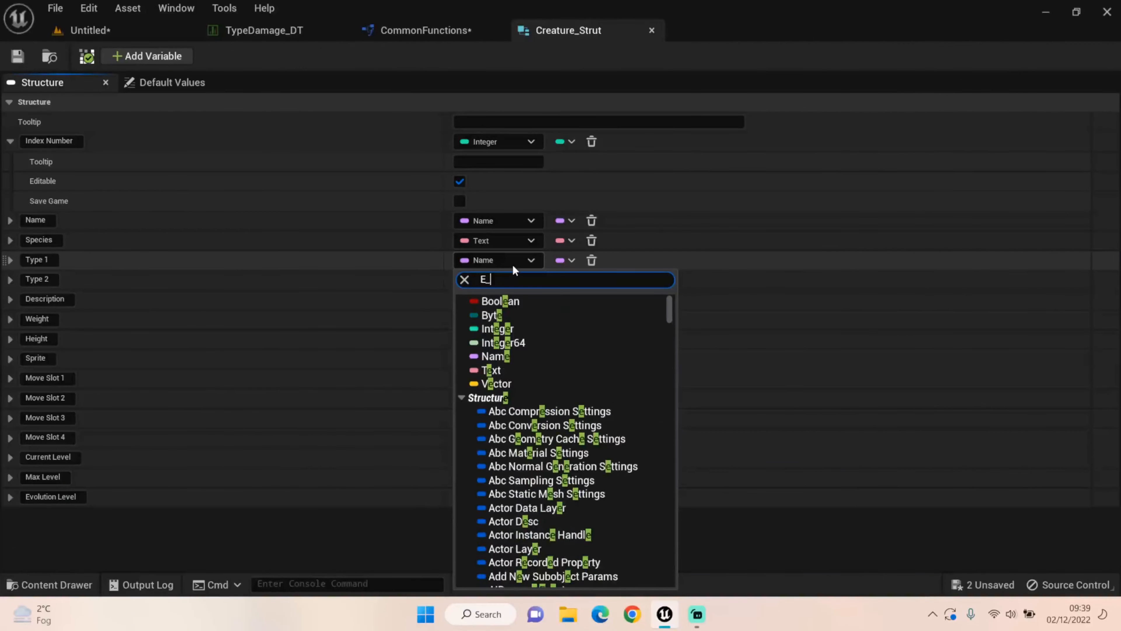
pyautogui.write('_Ty')
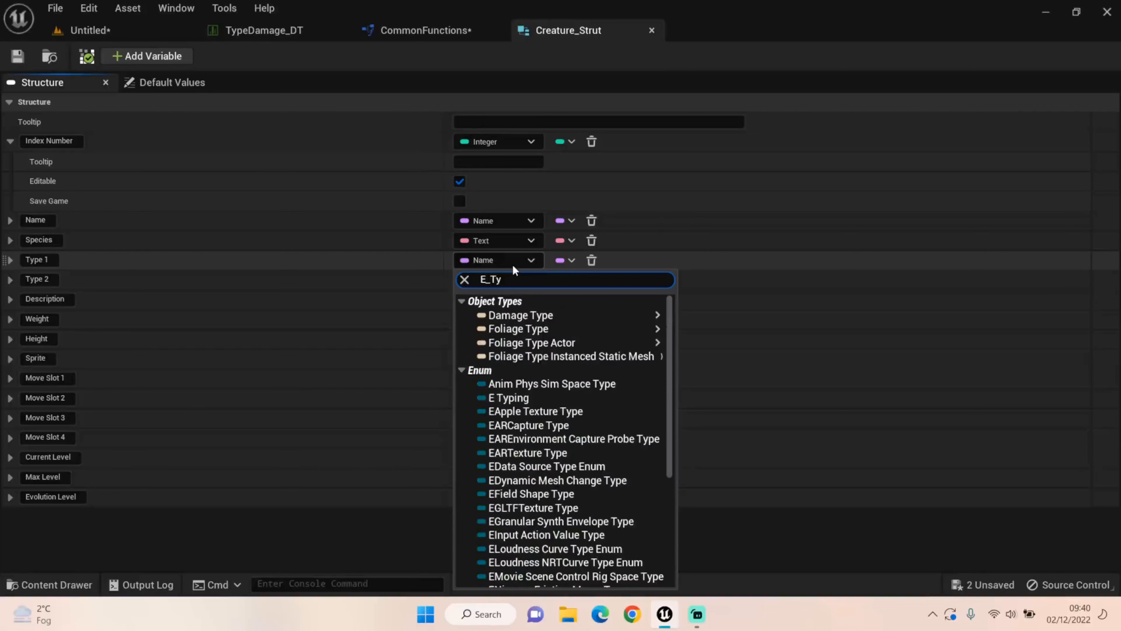
pyautogui.write('ping')
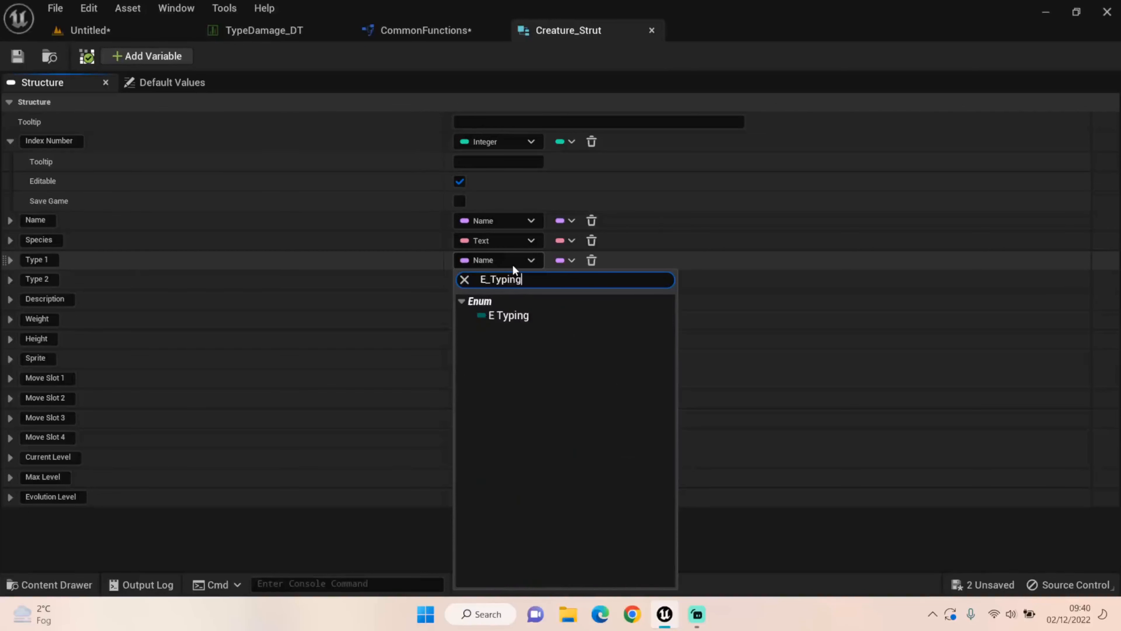
pyautogui.click(490, 317)
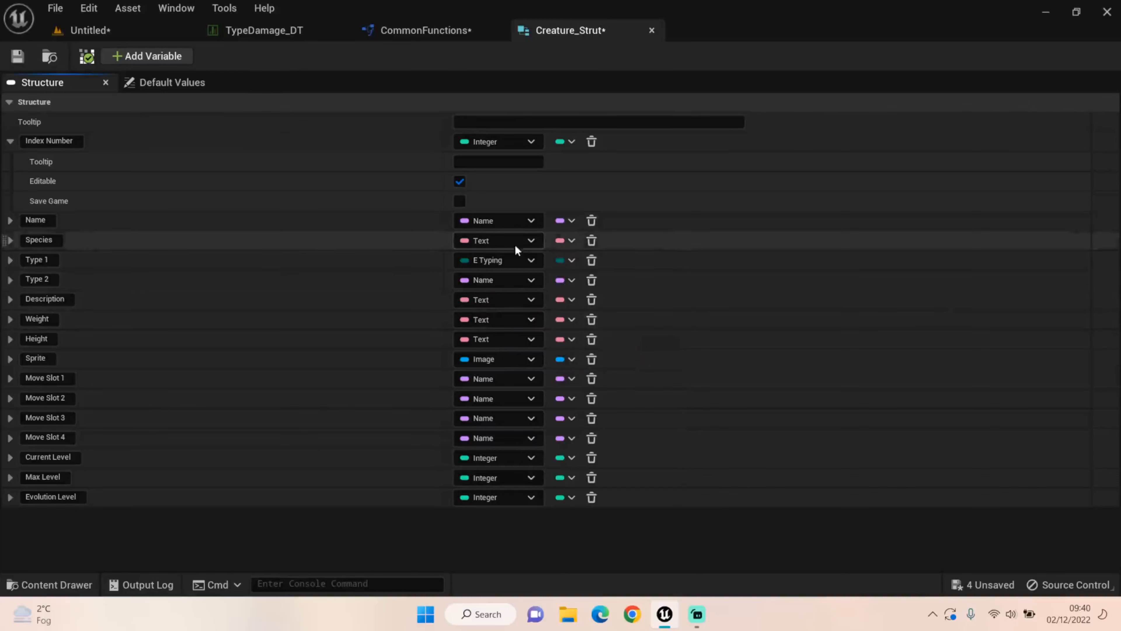
# - Change the structure's Type 2 variable to the E Typing enum and save Creature_Strut
pyautogui.click(492, 283)
pyautogui.write('E')
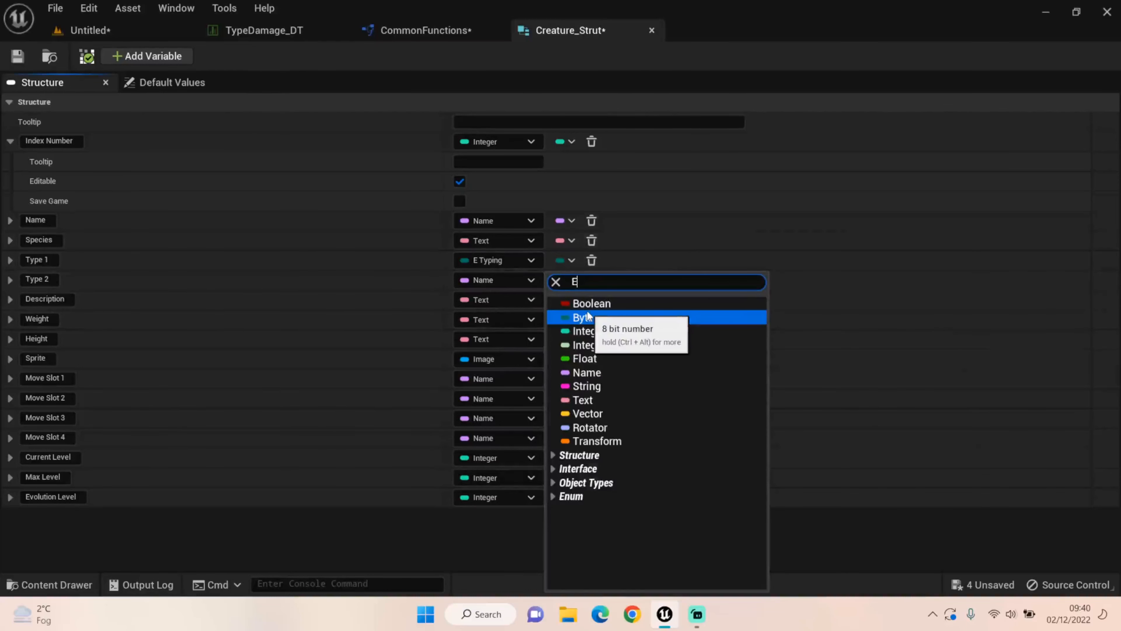
pyautogui.write(' Typing')
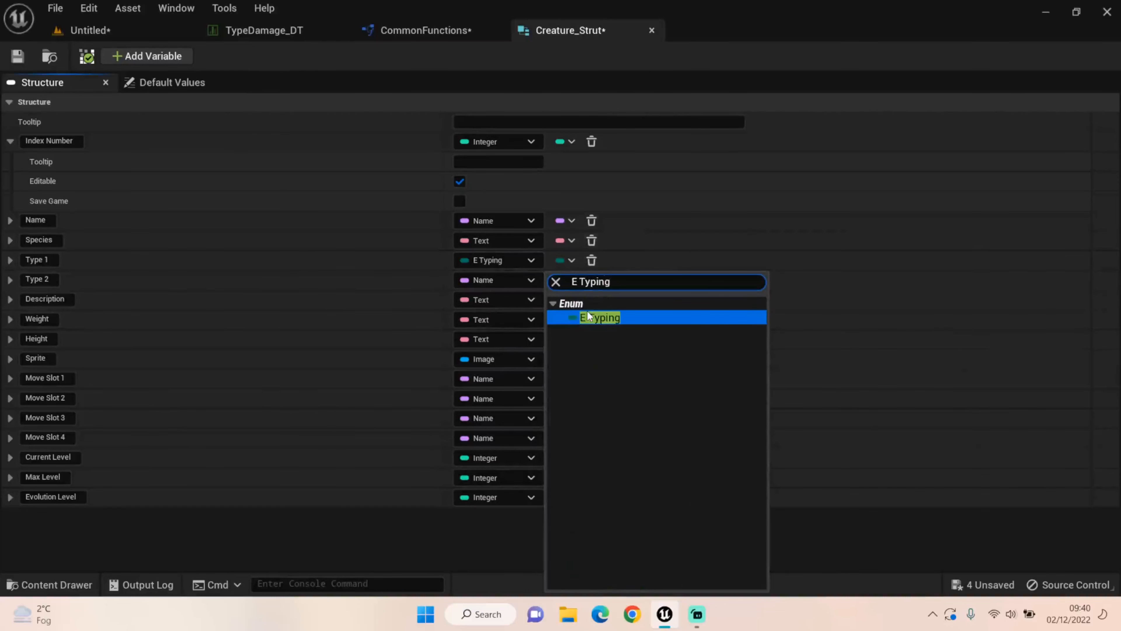
pyautogui.click(591, 316)
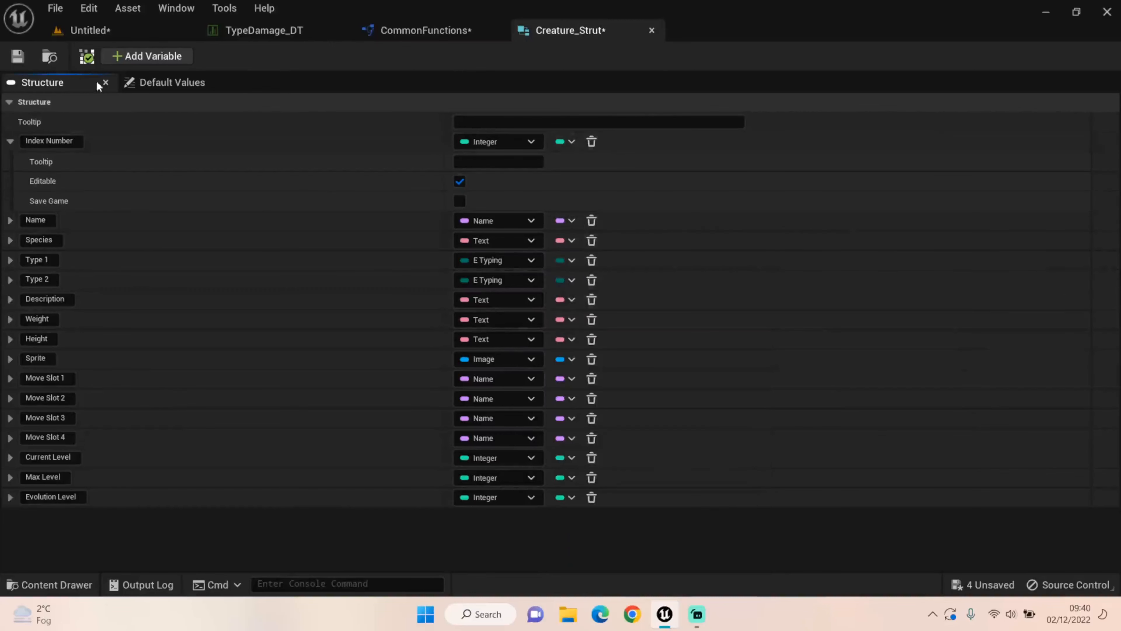
pyautogui.click(17, 56)
# - Return to the level and open the 001-Herbadger blueprint from the Ringmon folder inside Creatures
pyautogui.click(161, 25)
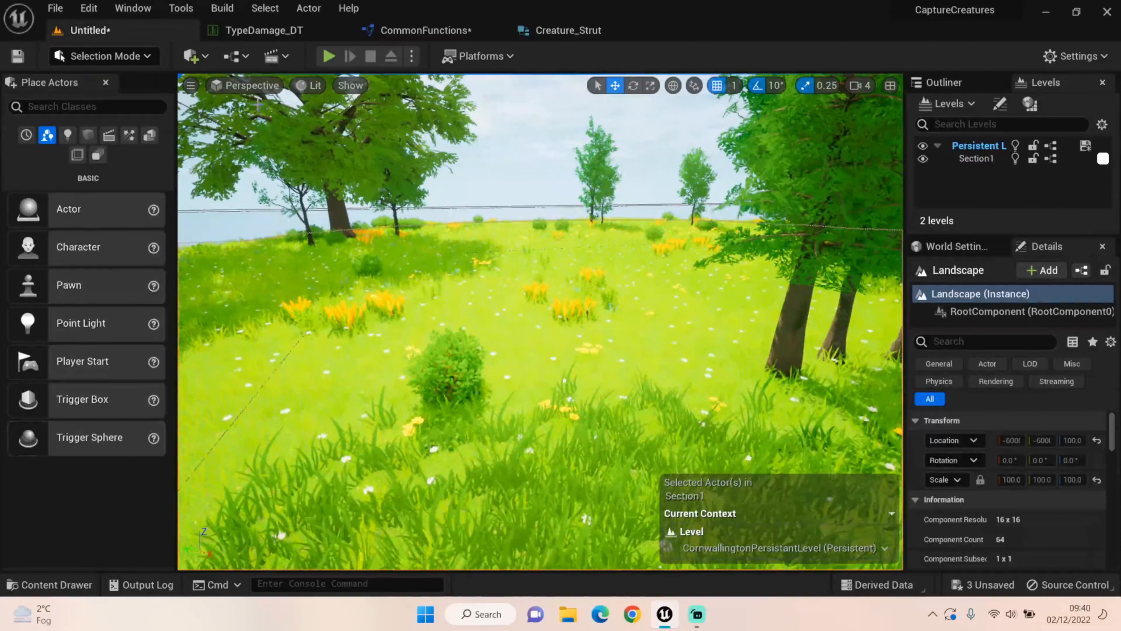
pyautogui.hotkey('ctrl', 'space')
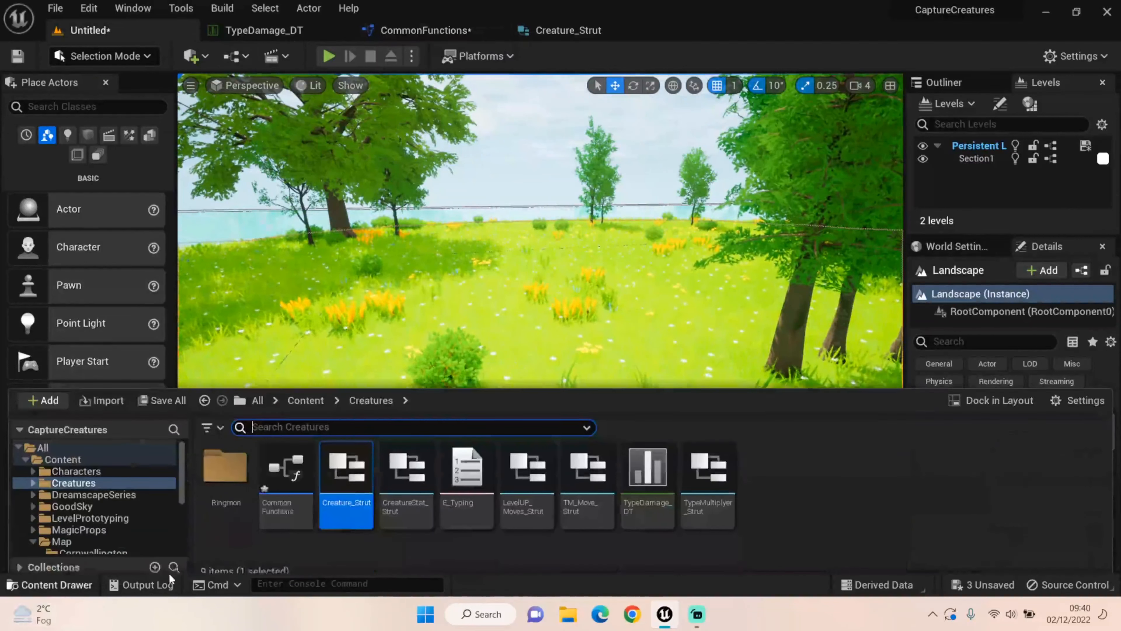
pyautogui.click(305, 393)
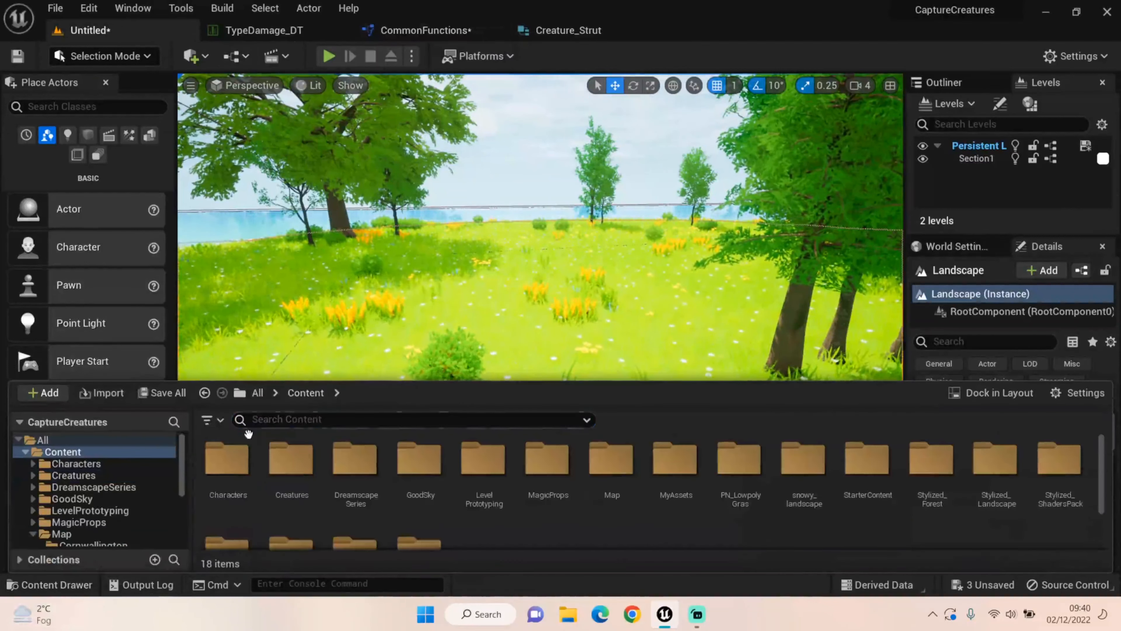
pyautogui.doubleClick(289, 460)
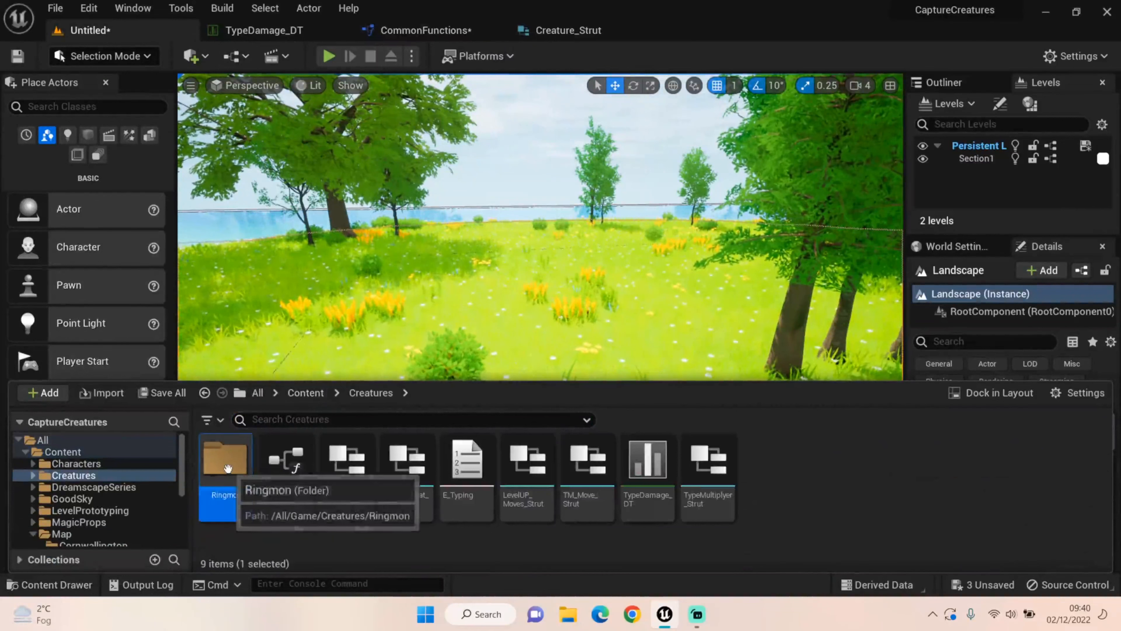
pyautogui.doubleClick(238, 468)
pyautogui.click(222, 461)
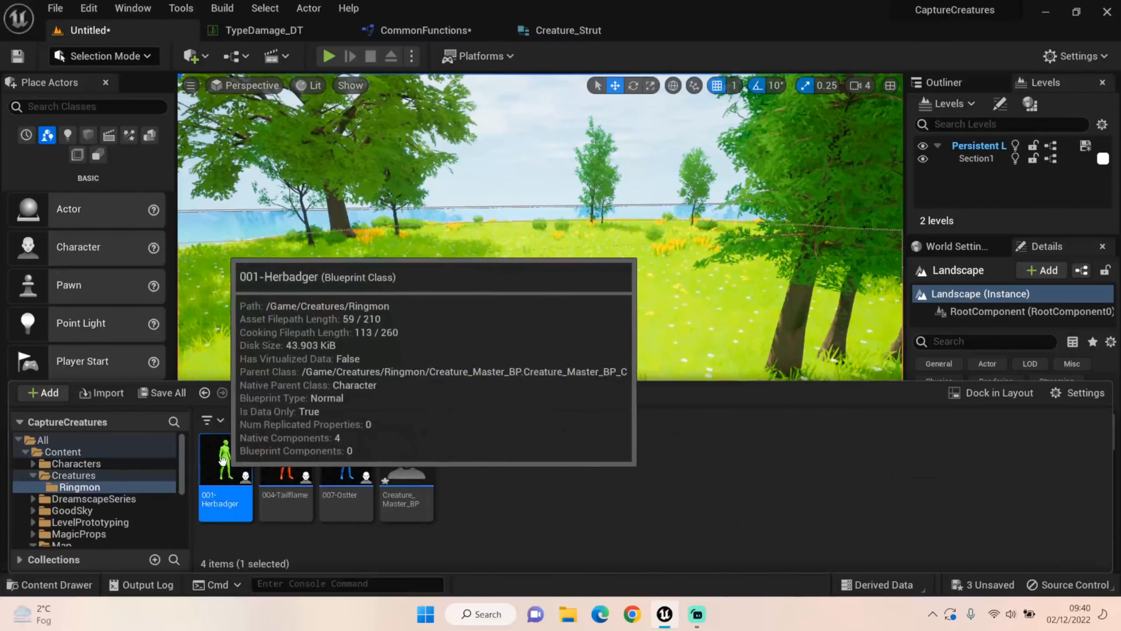
pyautogui.doubleClick(222, 461)
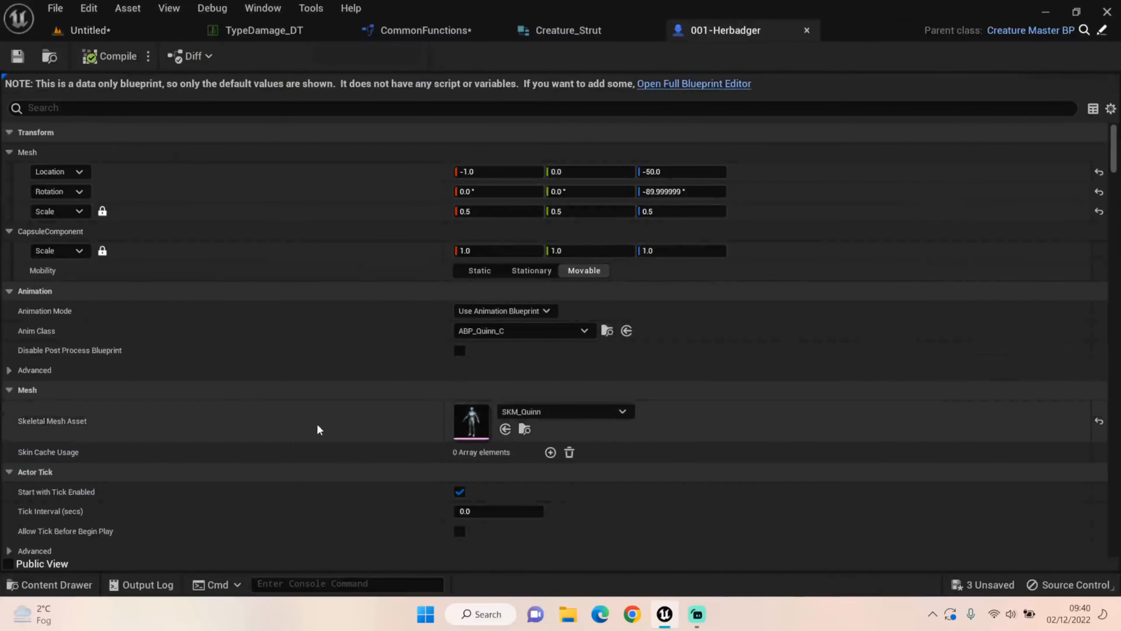
# - Clear the Type 1 value in Herbadger's Creature Info defaults
pyautogui.scroll(-1, 319, 429)
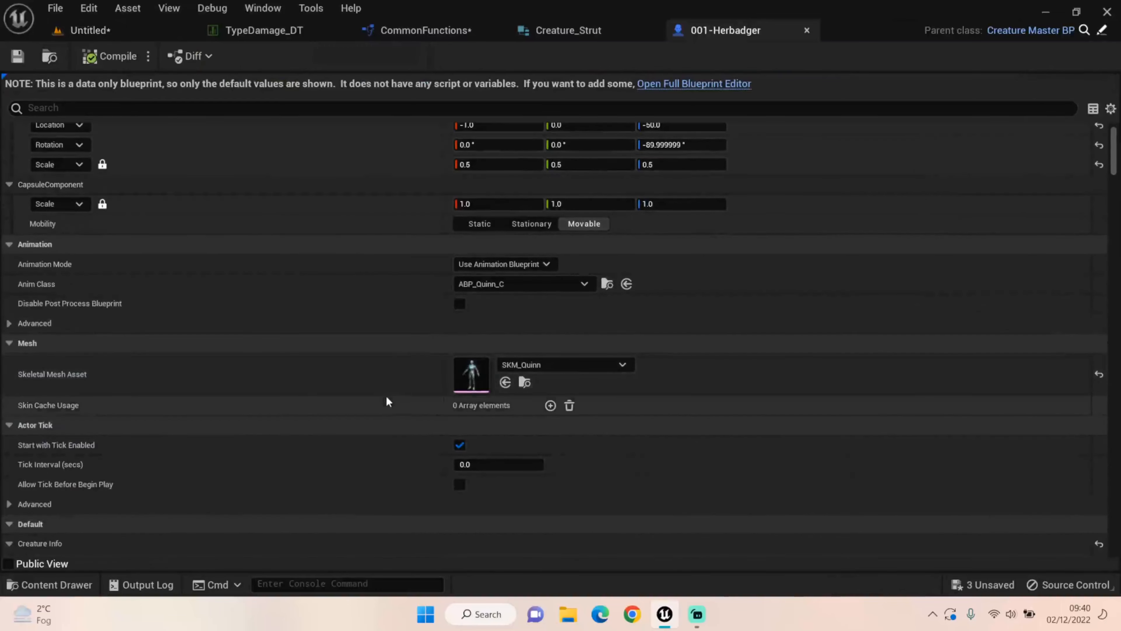
pyautogui.scroll(-6, 17, 360)
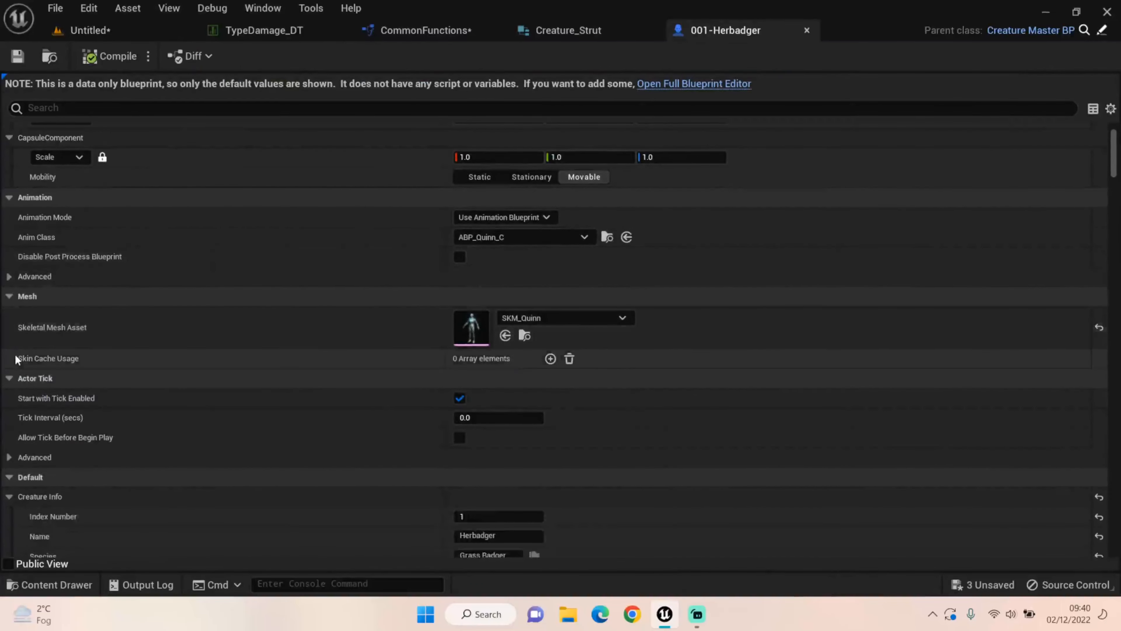
pyautogui.scroll(-2, 35, 382)
pyautogui.click(536, 439)
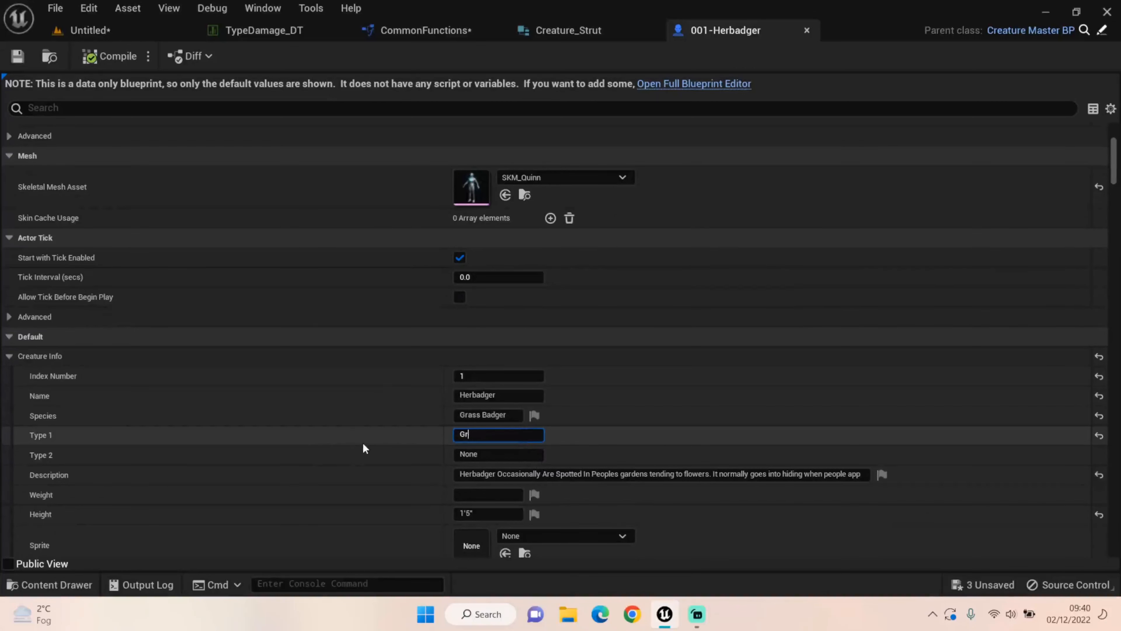
pyautogui.press('BackSpace')
pyautogui.press('BackSpace')
pyautogui.press('Tab')
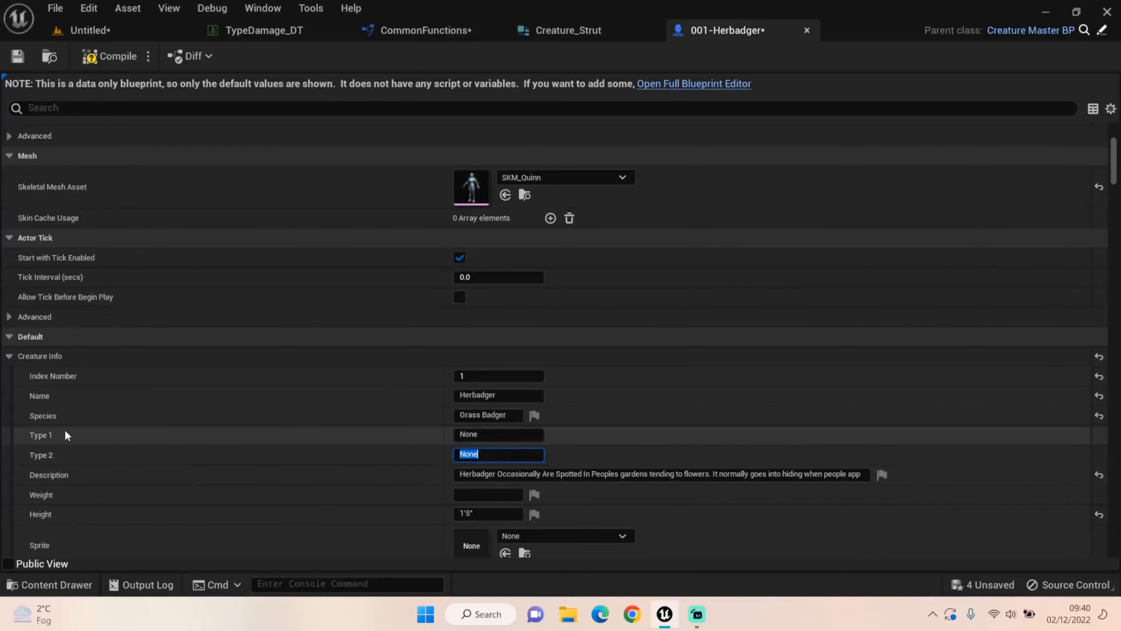
# - Compile the Herbadger blueprint, then save the Creature_Strut structure again
pyautogui.scroll(-2, 68, 435)
pyautogui.click(90, 56)
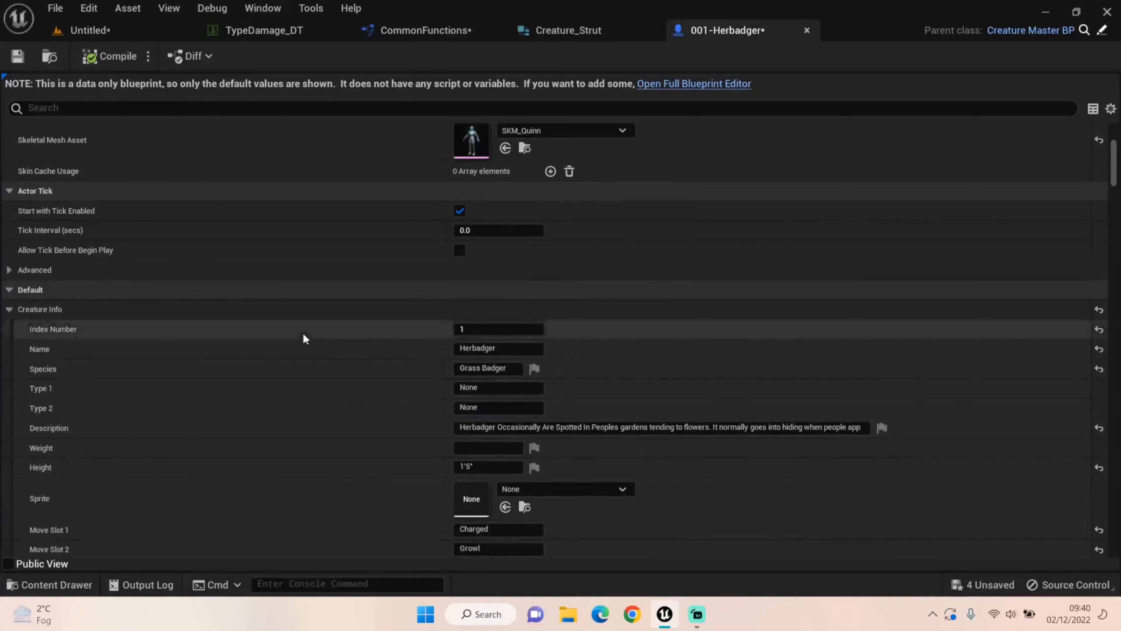
pyautogui.click(511, 388)
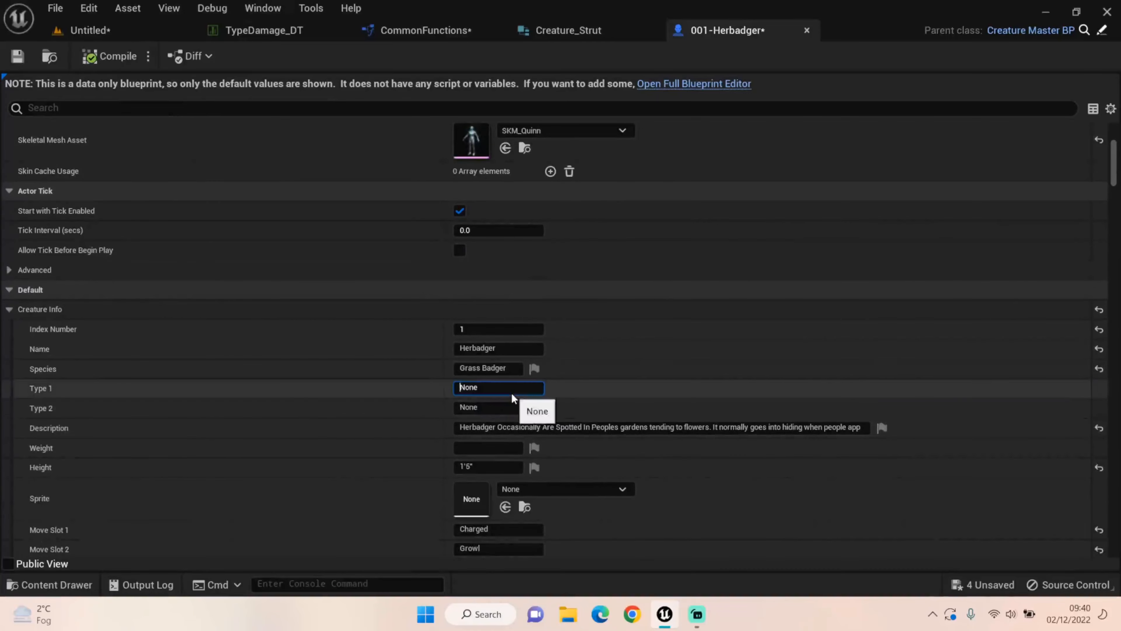
pyautogui.click(569, 30)
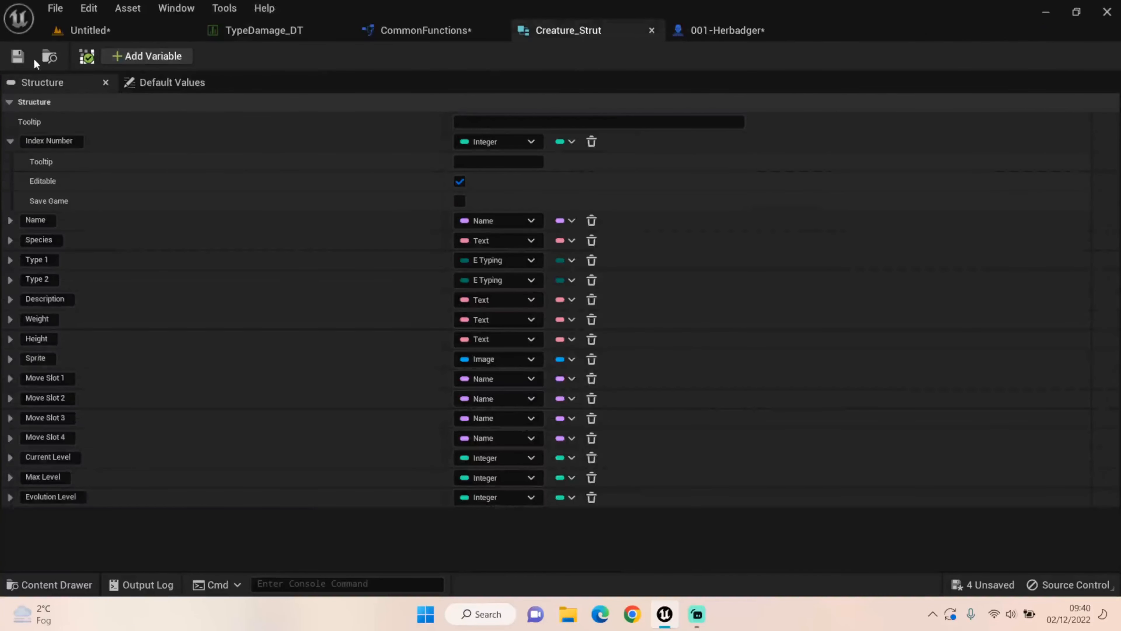
pyautogui.click(18, 56)
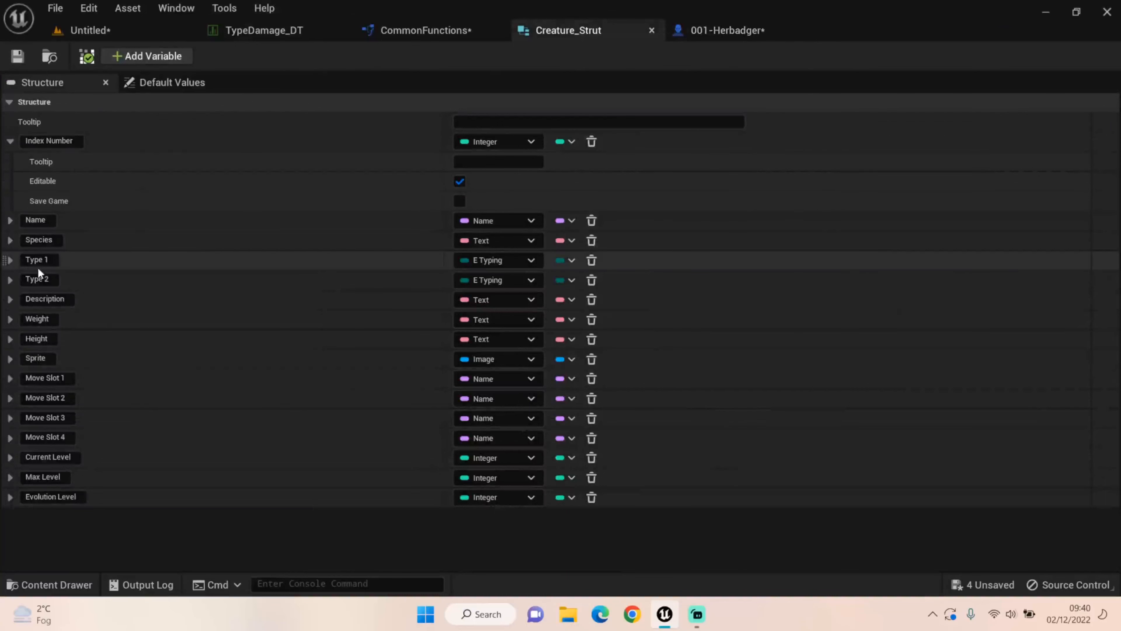
# - Return to the Herbadger blueprint and check the Type 1 and Type 2 fields in its Creature Info defaults
pyautogui.click(720, 42)
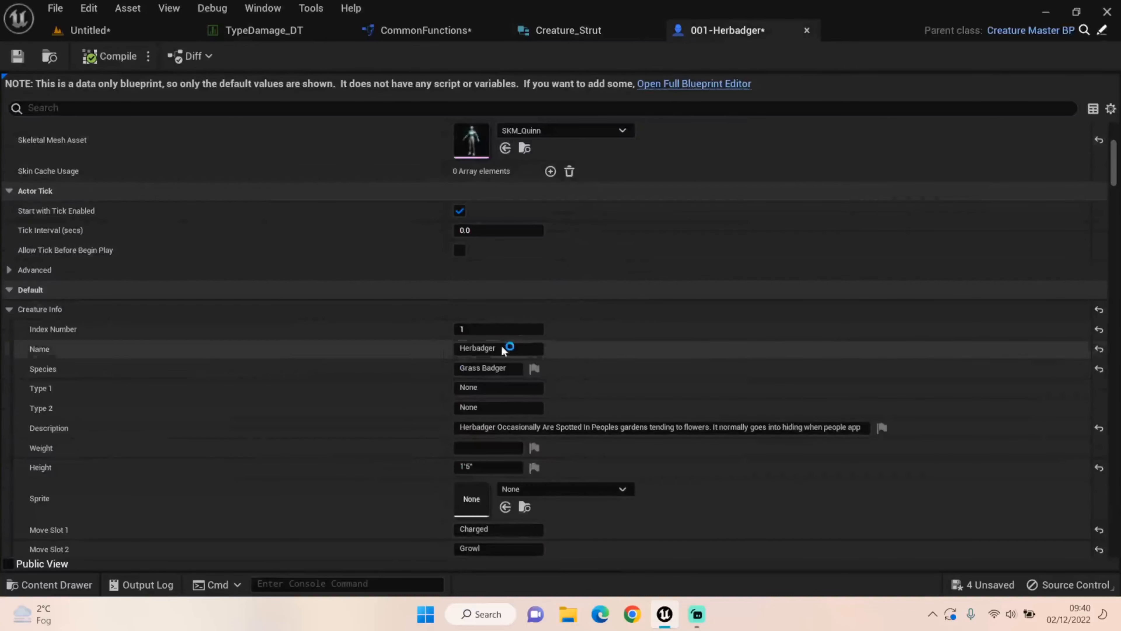
pyautogui.scroll(-2, 88, 120)
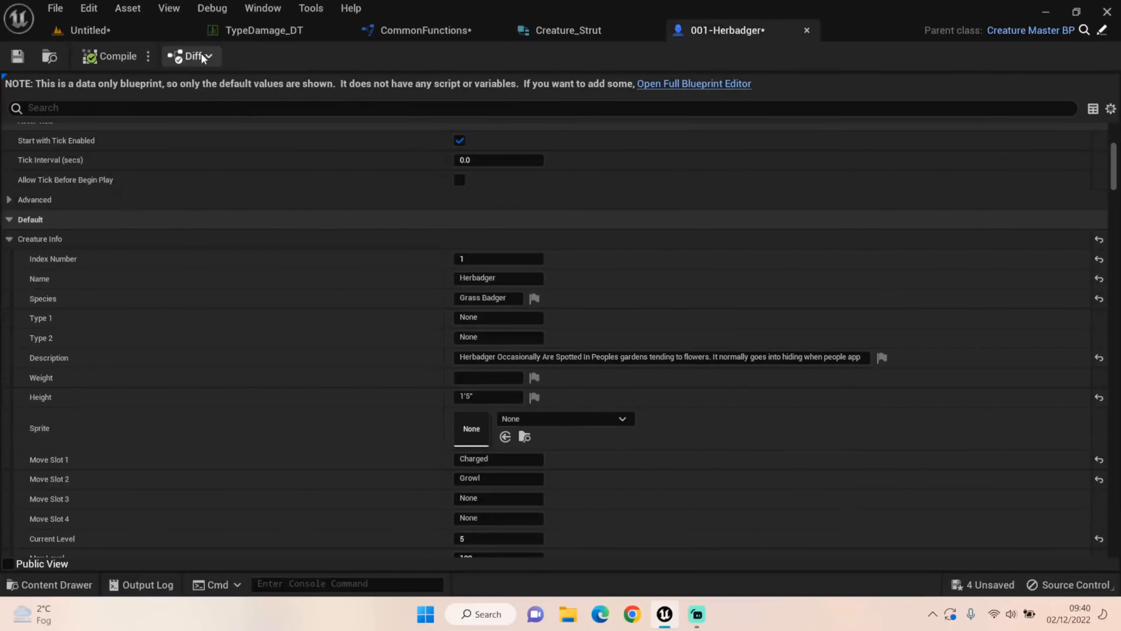
pyautogui.scroll(-4, 265, 442)
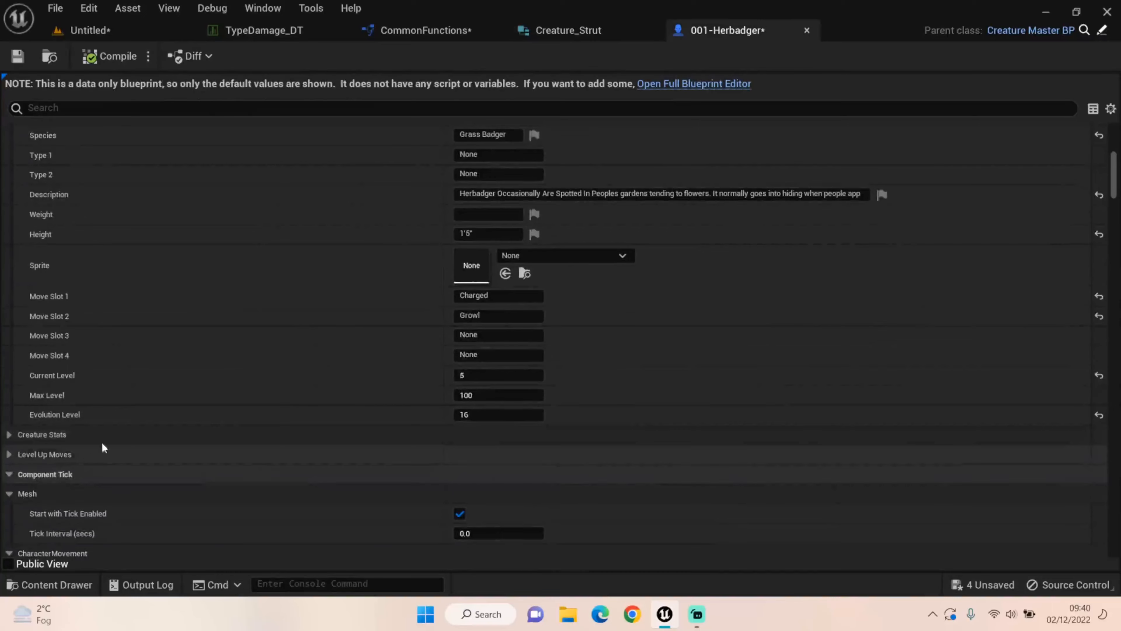
pyautogui.scroll(3, 123, 426)
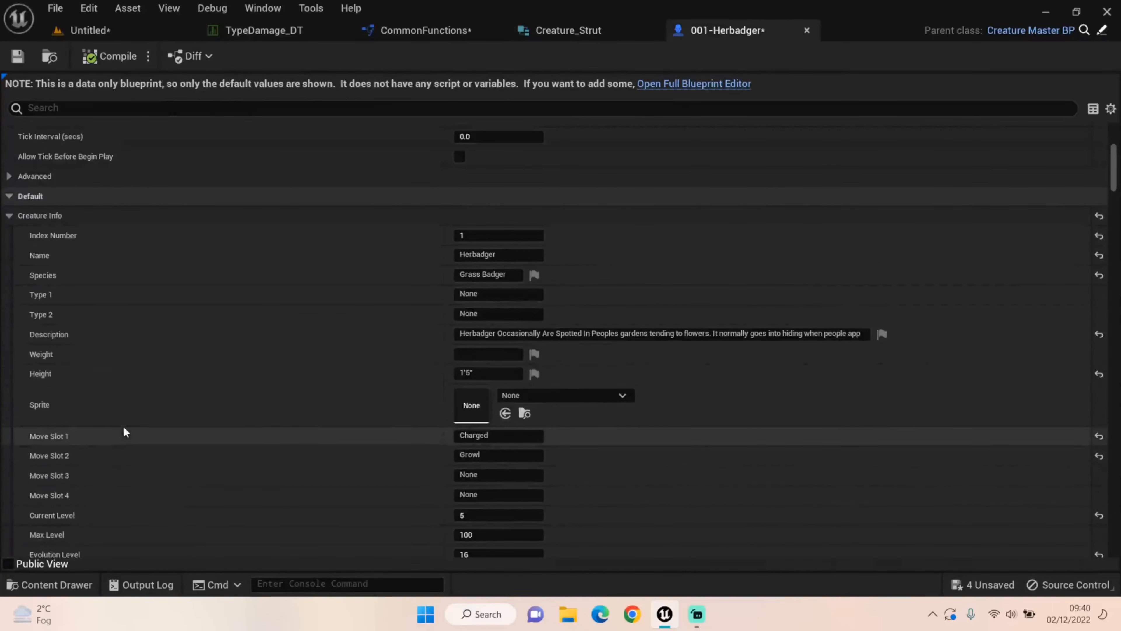
pyautogui.doubleClick(521, 296)
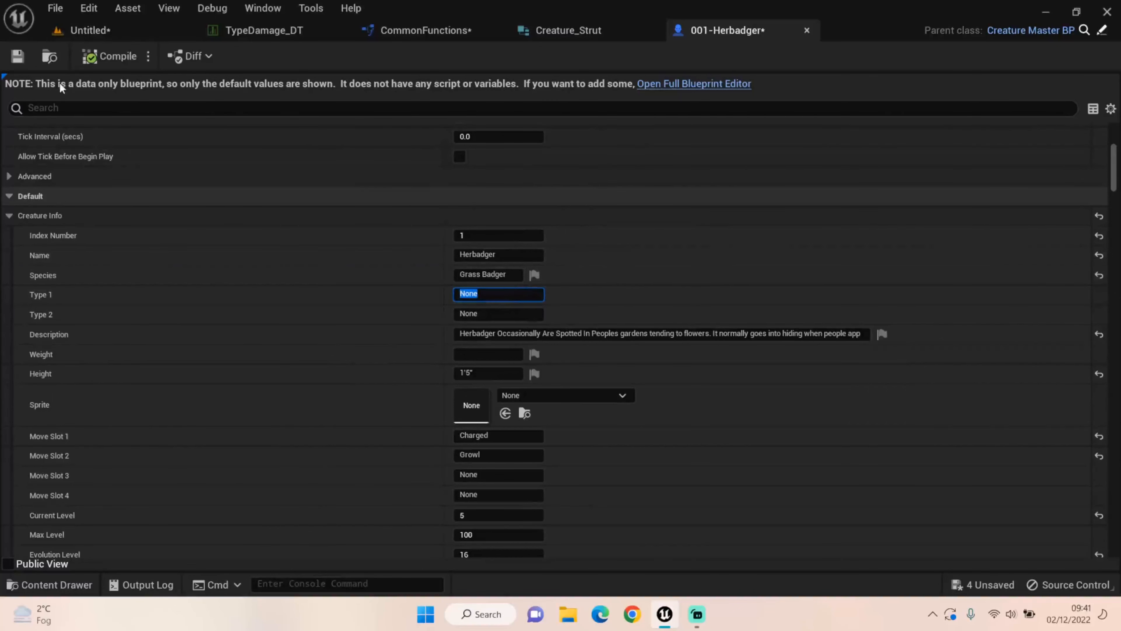
# - Close Herbadger, then open and compile Creature_Master_BP from the Ringmon folder and inspect its Creature Info type fields
pyautogui.click(807, 30)
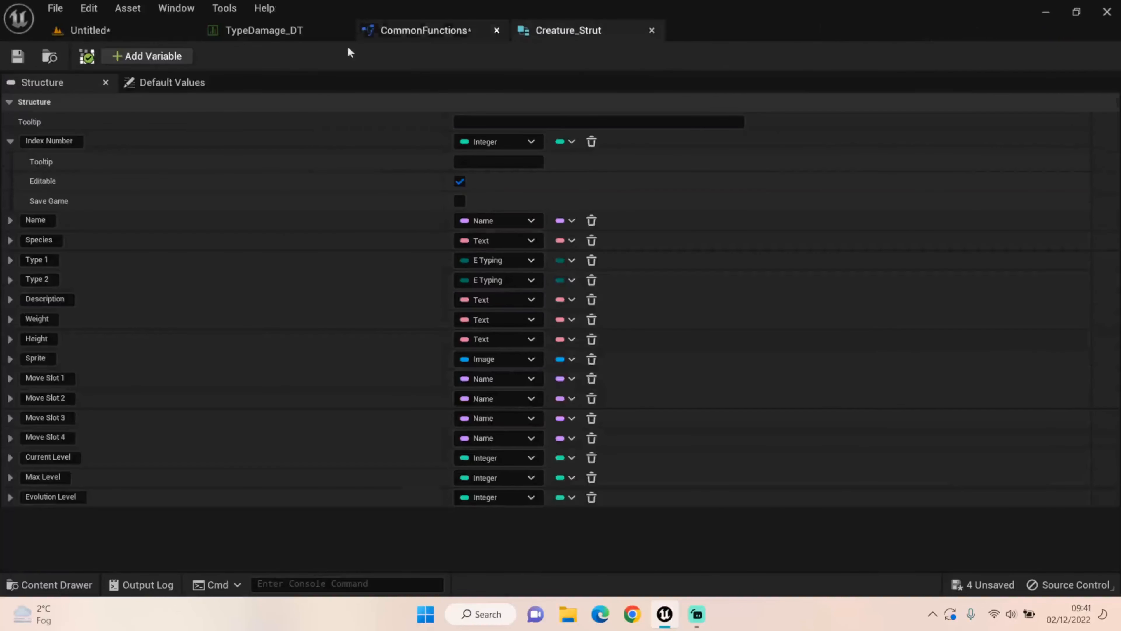
pyautogui.click(133, 31)
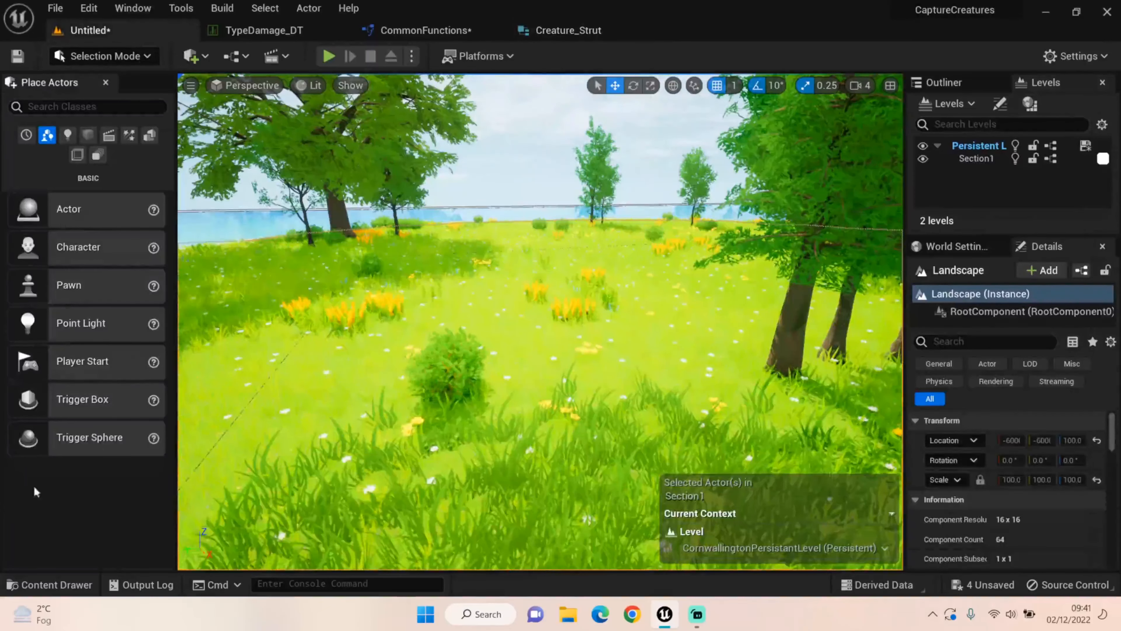
pyautogui.click(39, 584)
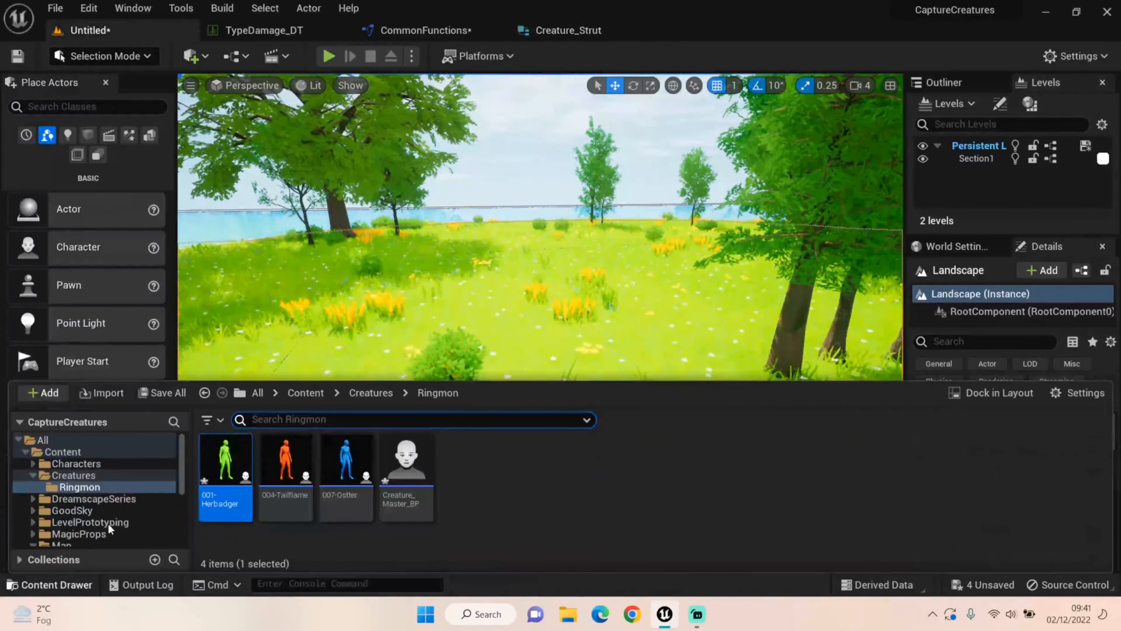
pyautogui.click(424, 462)
pyautogui.doubleClick(424, 461)
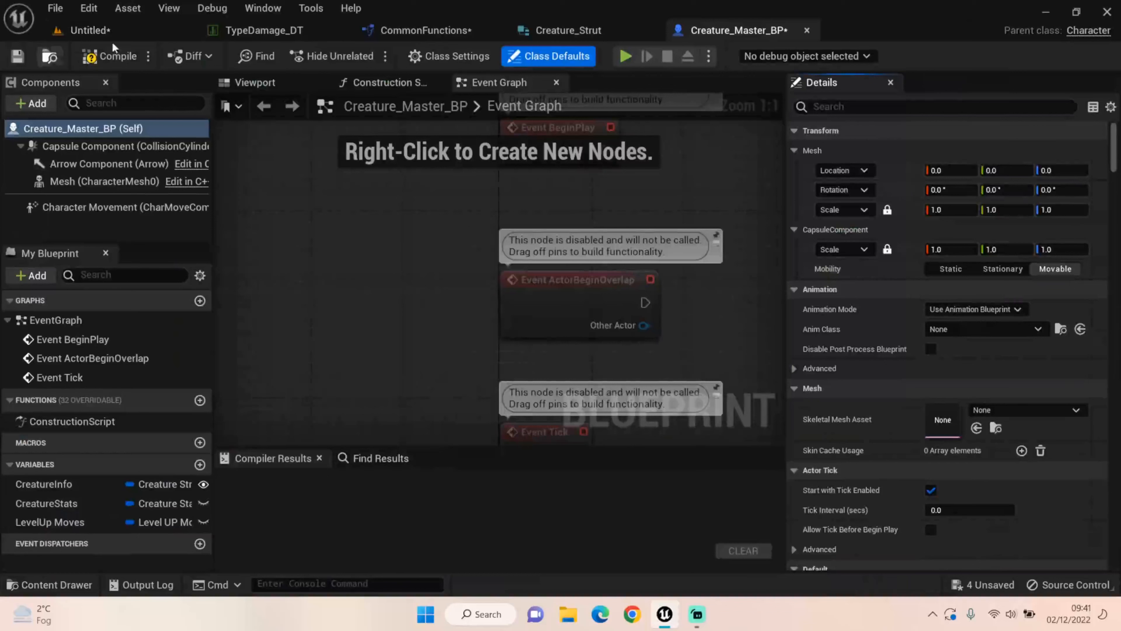
pyautogui.click(116, 56)
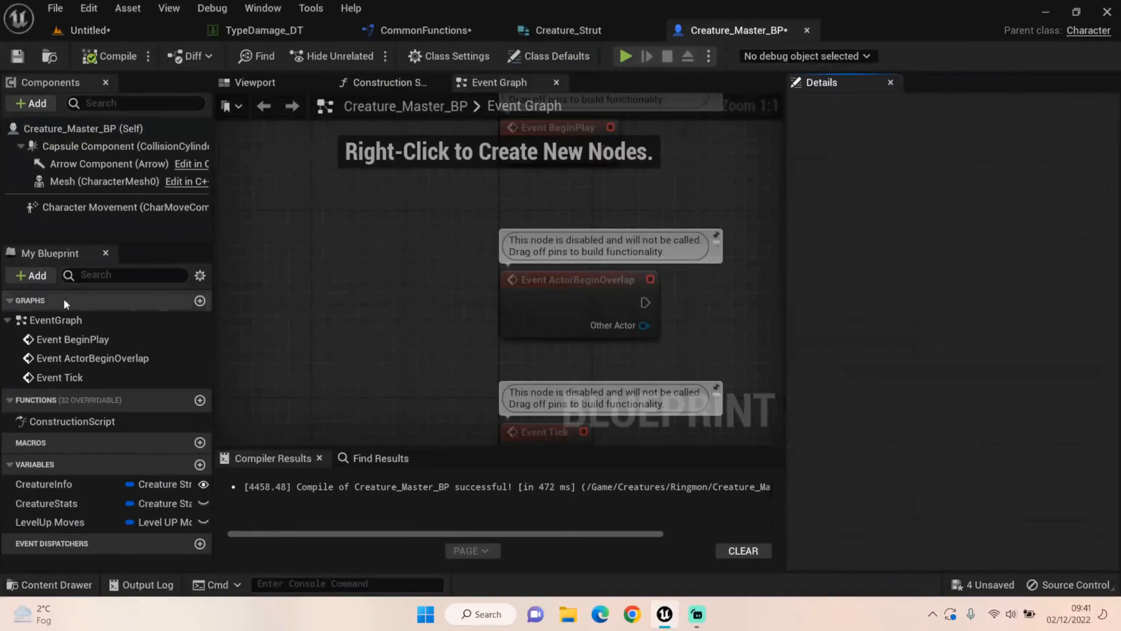
pyautogui.click(121, 129)
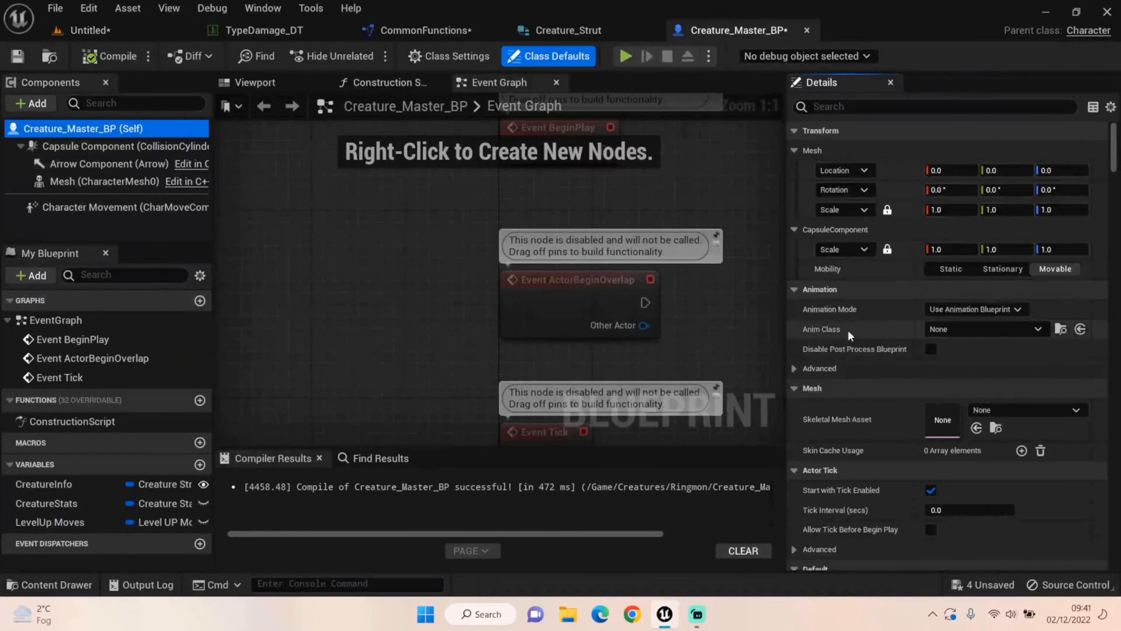
pyautogui.scroll(-5, 852, 397)
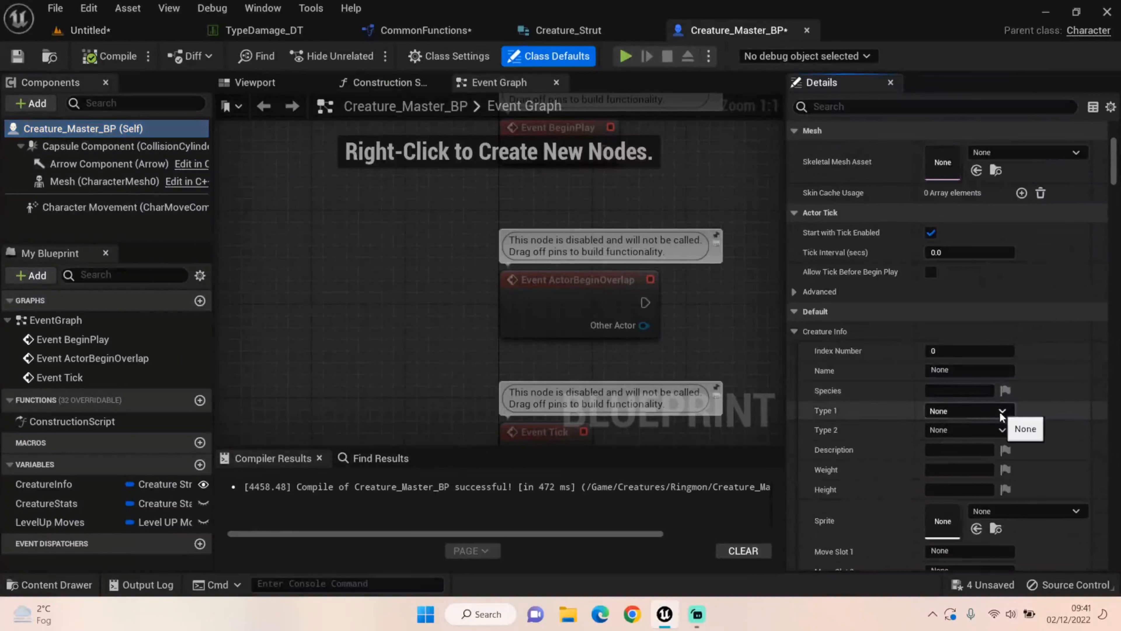
# - Reopen the 001-Herbadger blueprint from the Ringmon folder, set its Creature Info Type 1 to Nature and compile it
pyautogui.click(88, 30)
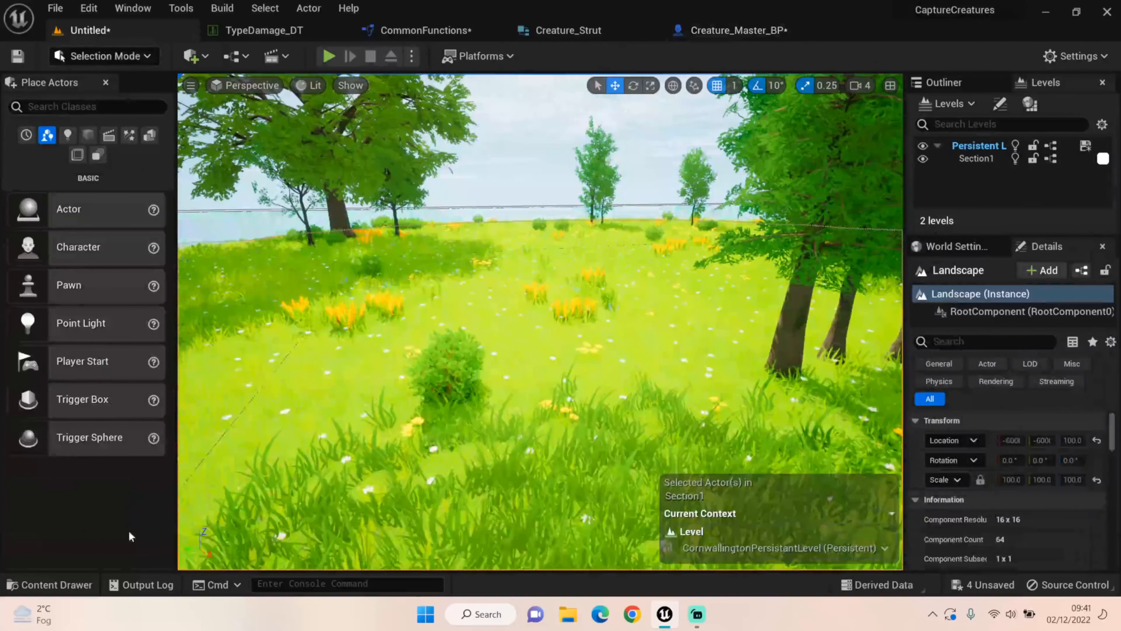
pyautogui.click(69, 585)
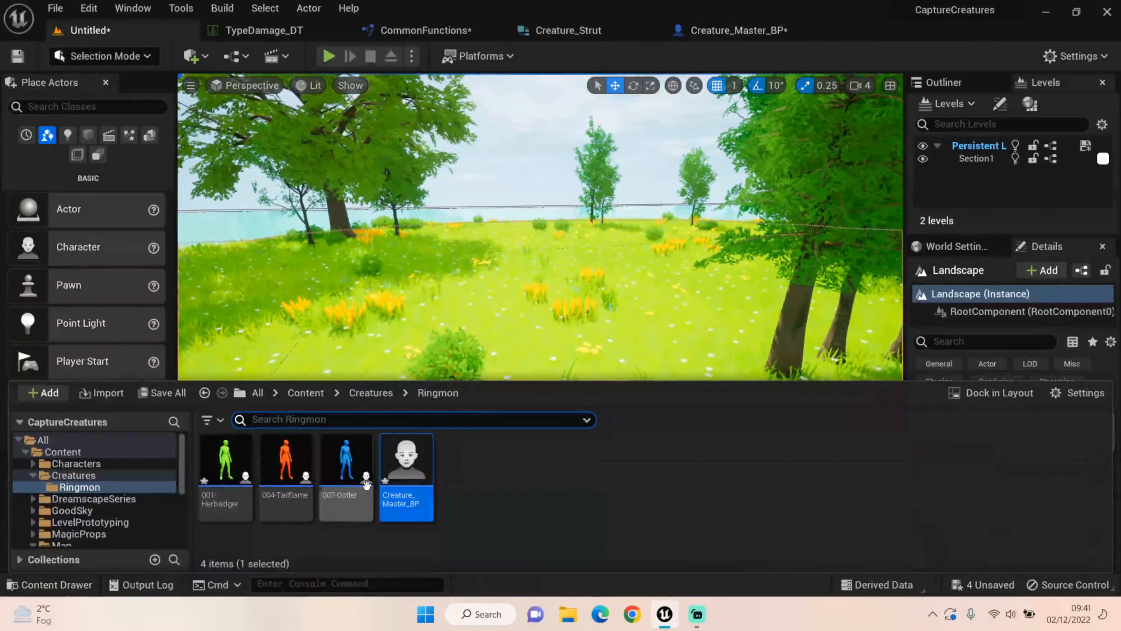
pyautogui.click(228, 462)
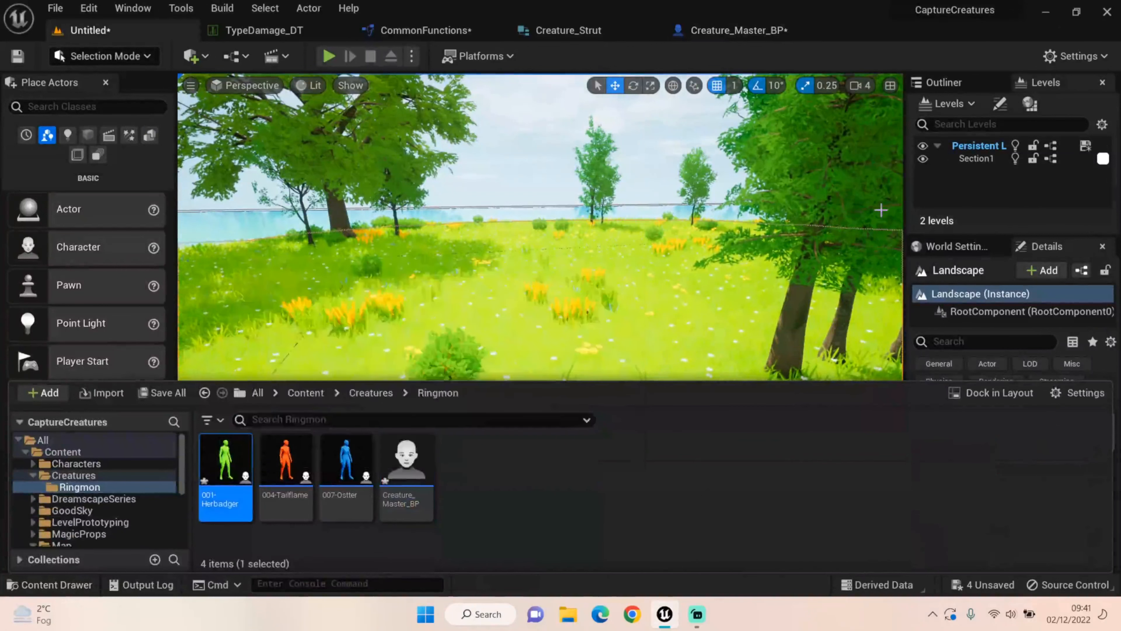
pyautogui.doubleClick(225, 461)
pyautogui.scroll(-10, 242, 395)
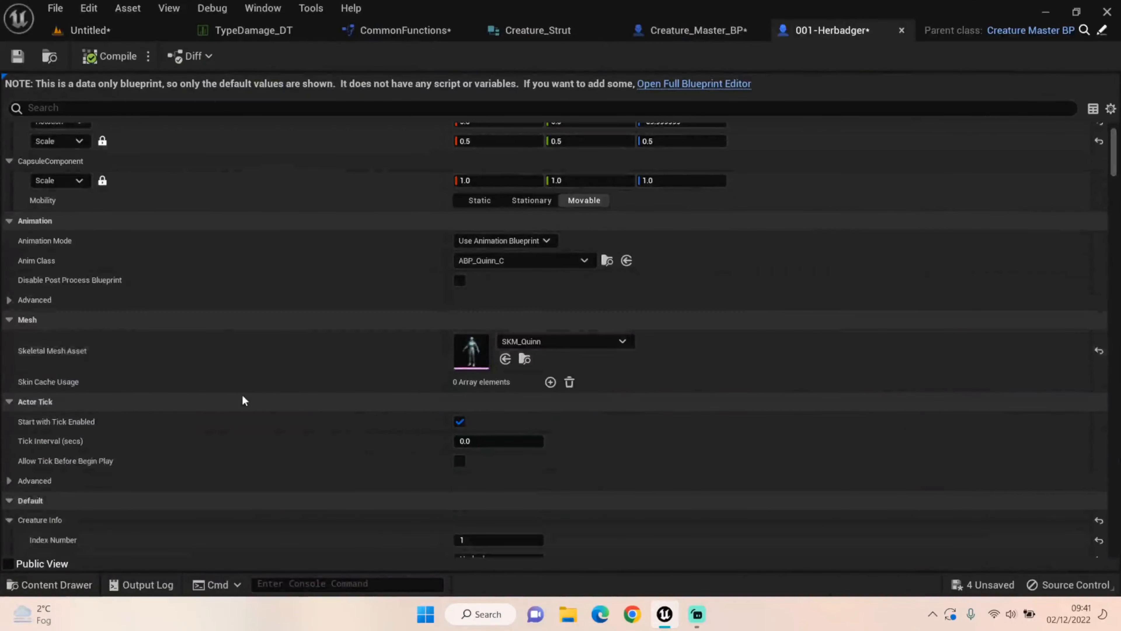
pyautogui.click(532, 366)
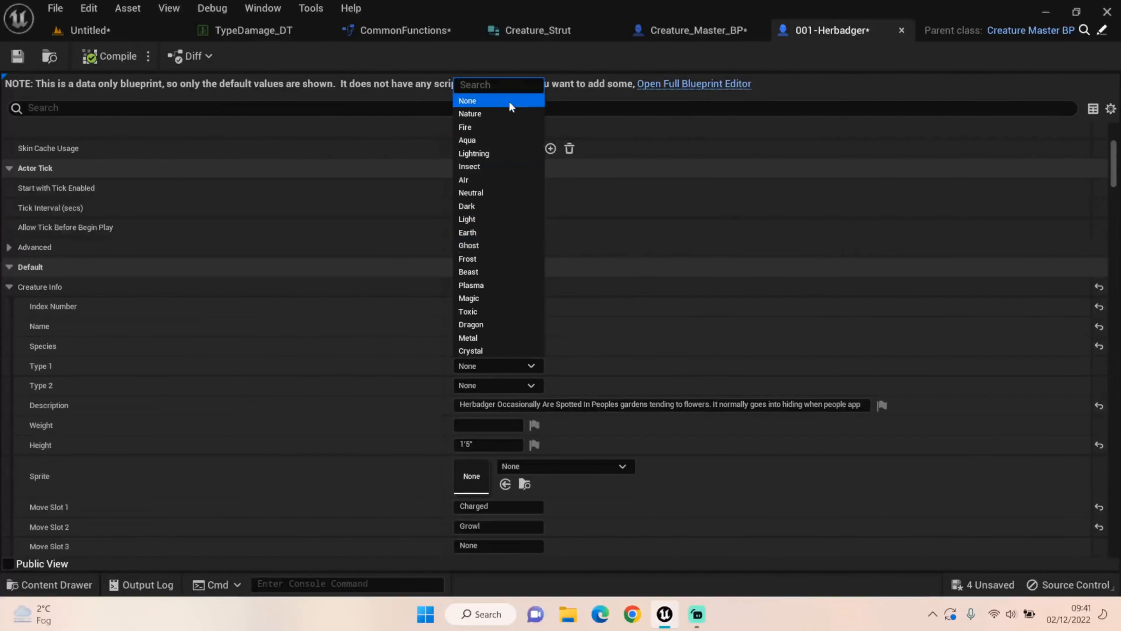
pyautogui.click(503, 111)
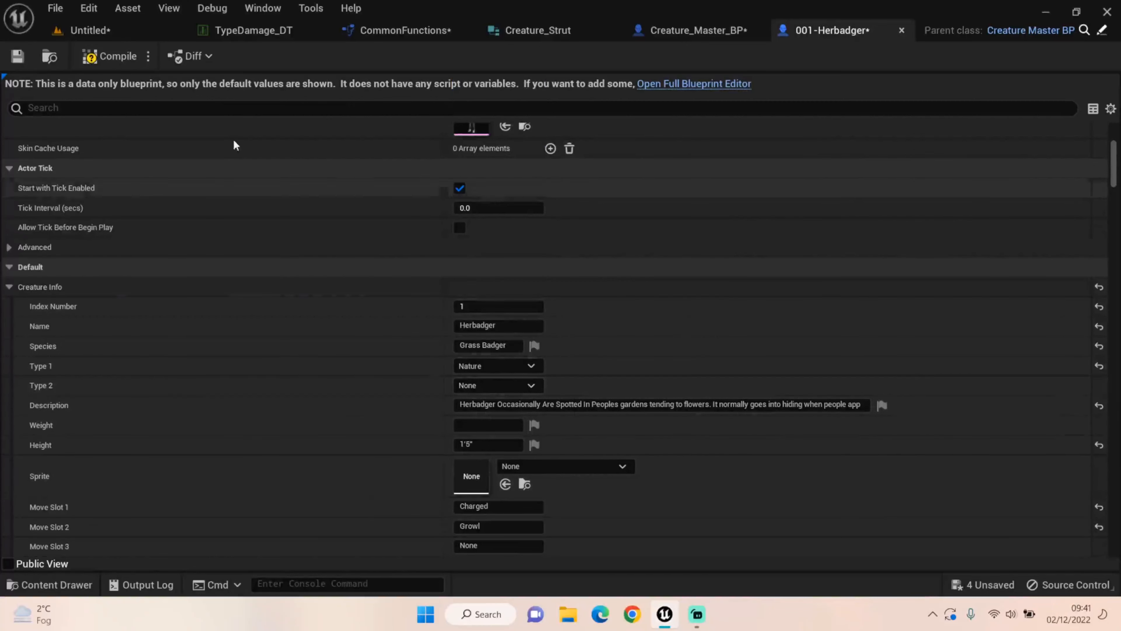
pyautogui.press('F7')
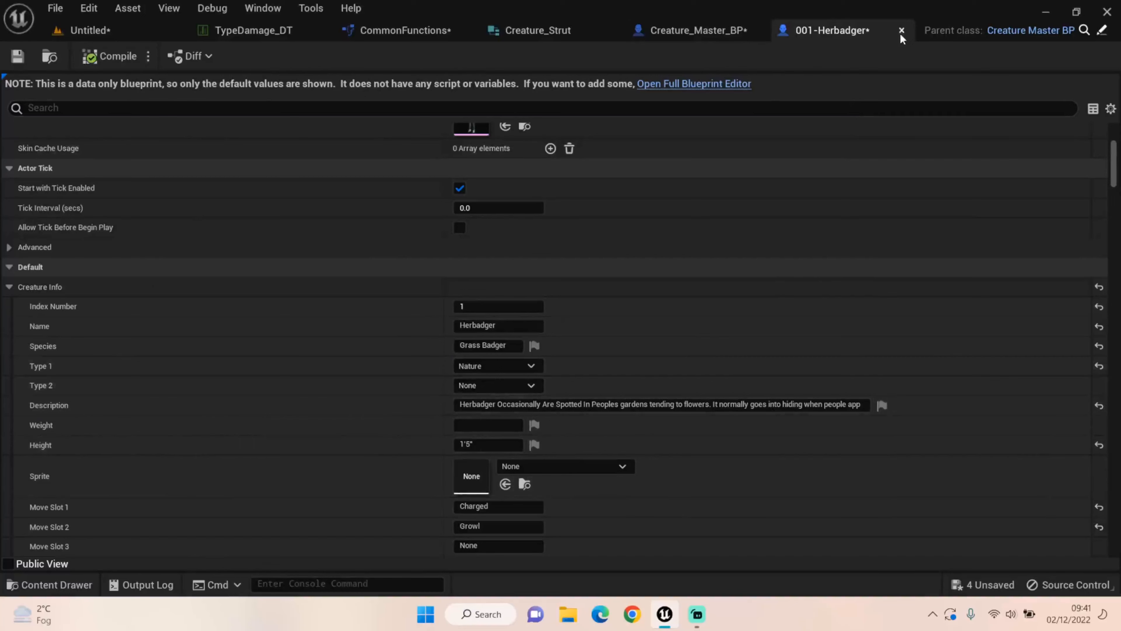
# - In the 004-Tailflame blueprint from the Ringmon folder, set the Creature Info Type 1 to Fire and compile it
pyautogui.click(92, 30)
pyautogui.click(50, 584)
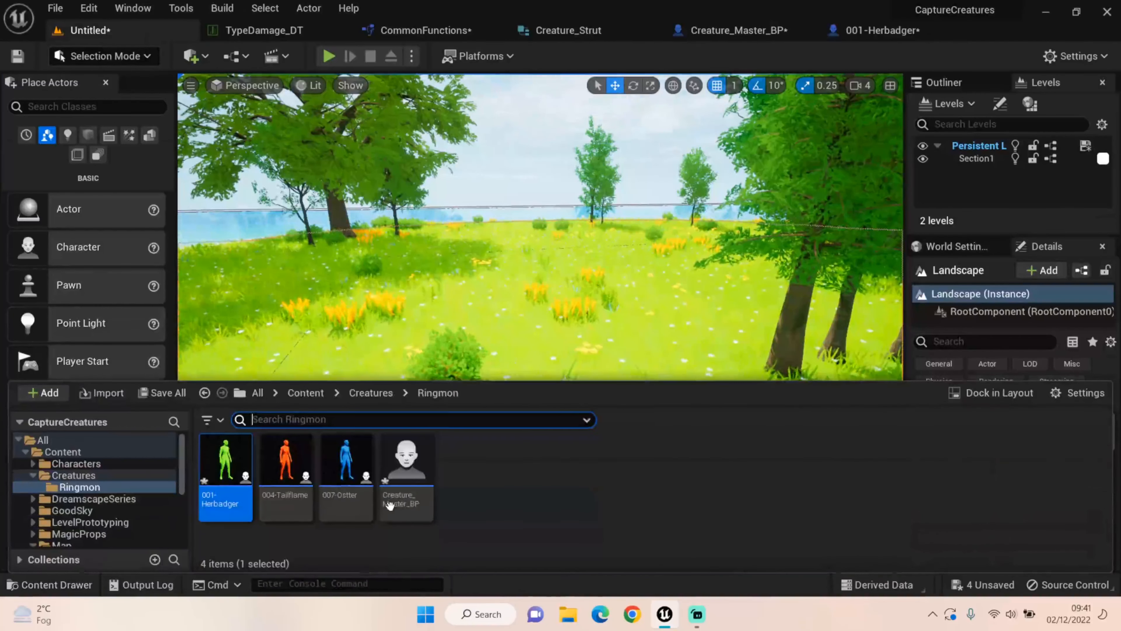
pyautogui.doubleClick(281, 475)
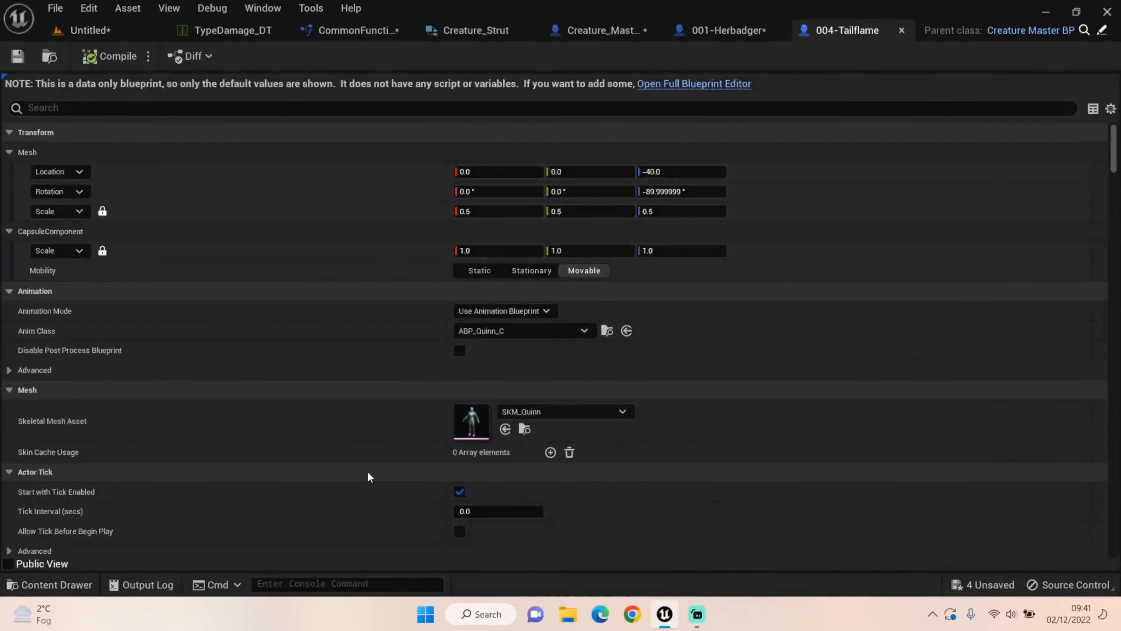
pyautogui.scroll(-6, 553, 455)
pyautogui.click(531, 414)
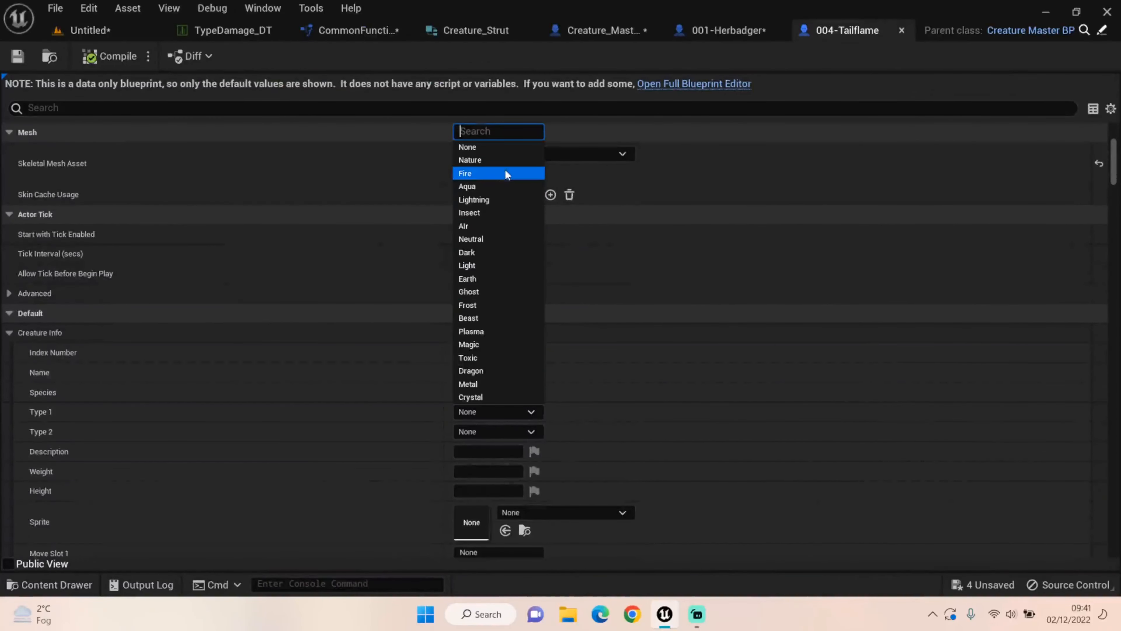
pyautogui.click(504, 170)
pyautogui.click(124, 59)
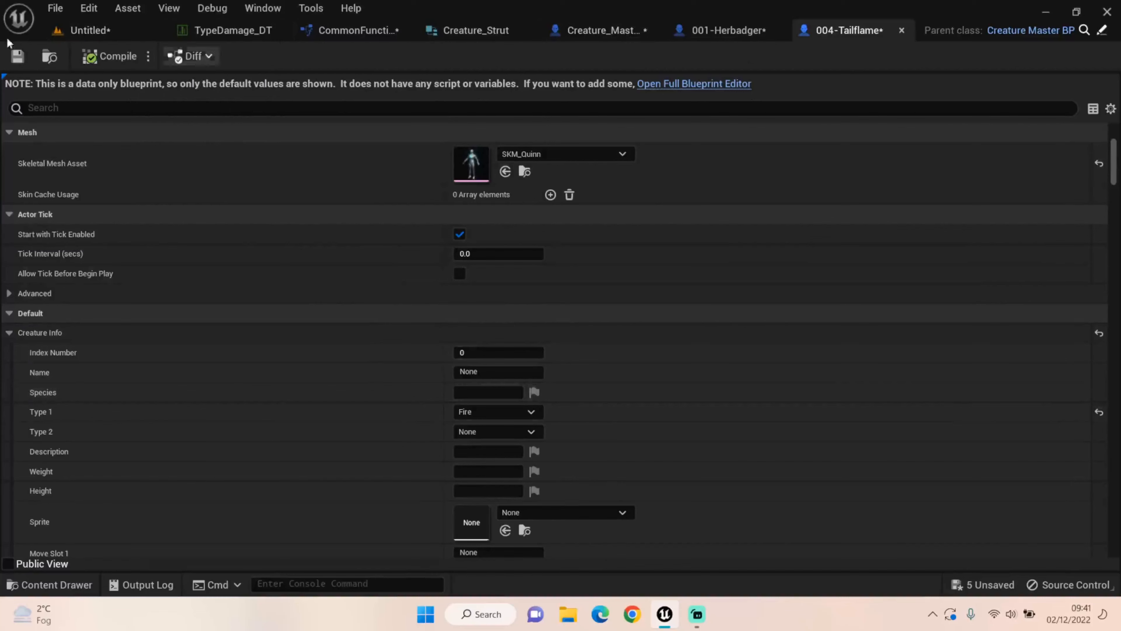
# - In the 007-Ostter blueprint from the Ringmon folder, set the Creature Info Type 1 to Aqua
pyautogui.click(73, 34)
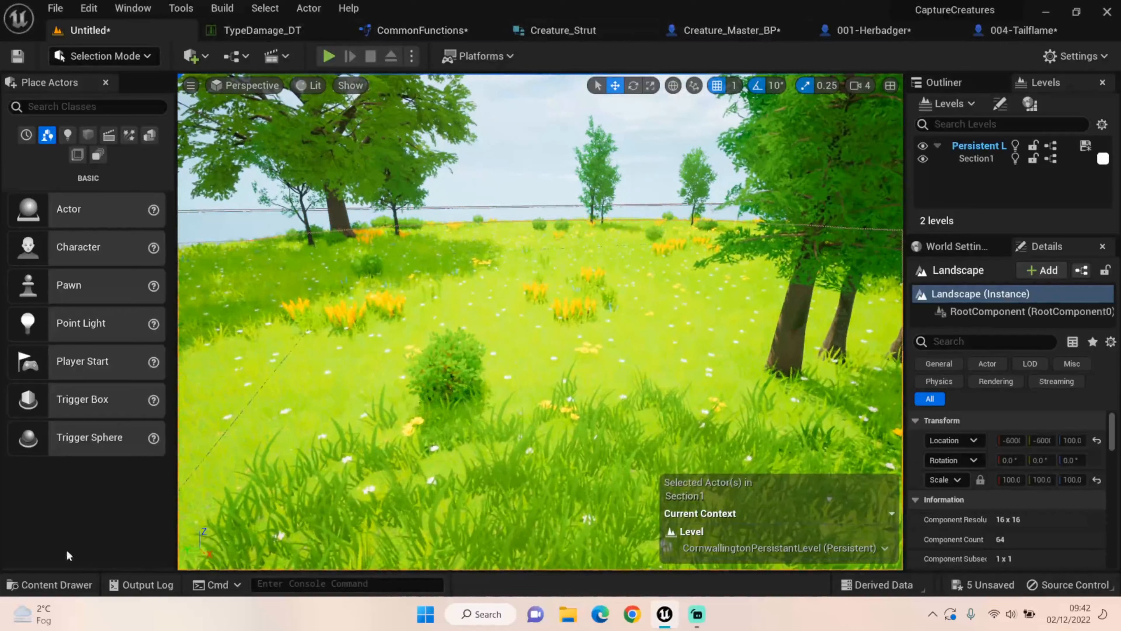
pyautogui.click(57, 585)
pyautogui.click(333, 454)
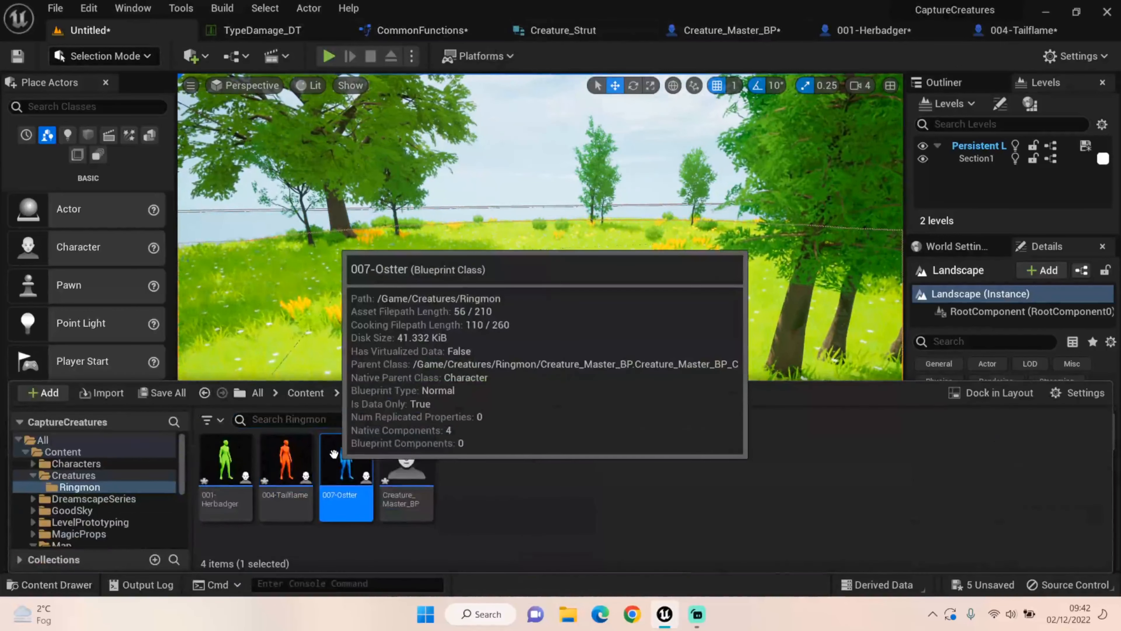
pyautogui.scroll(-3, 275, 438)
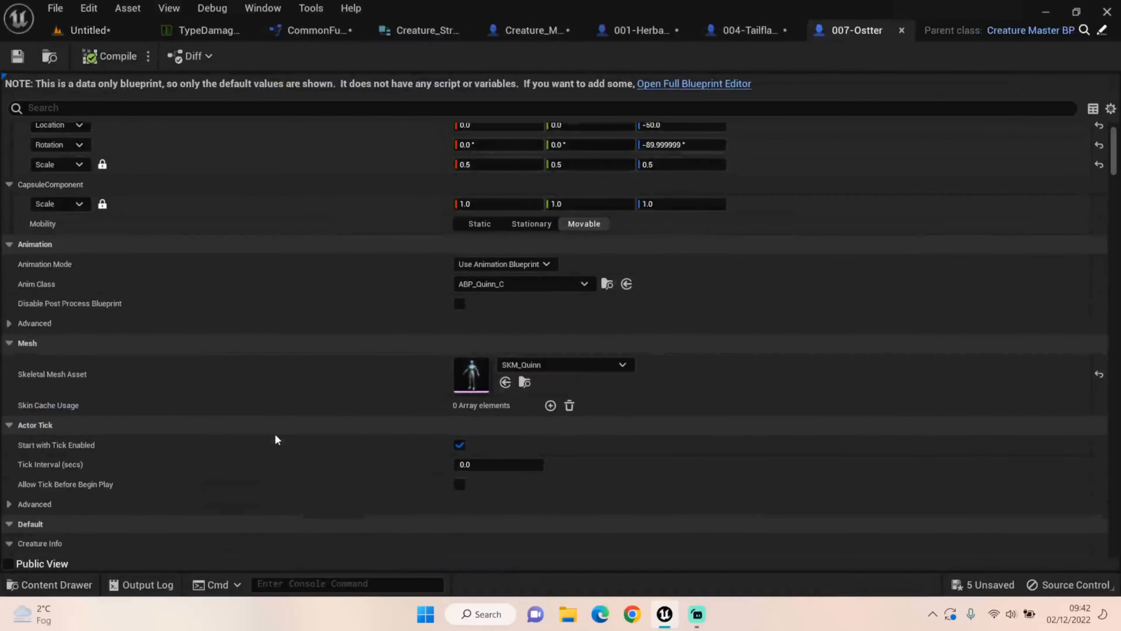
pyautogui.scroll(-5, 323, 454)
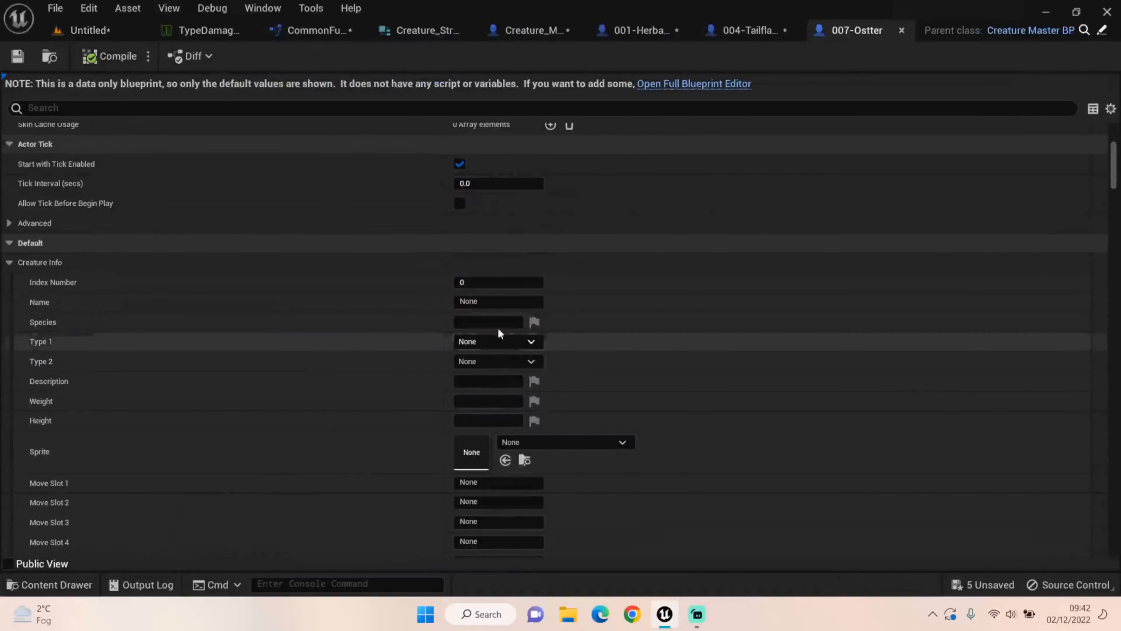
pyautogui.click(526, 340)
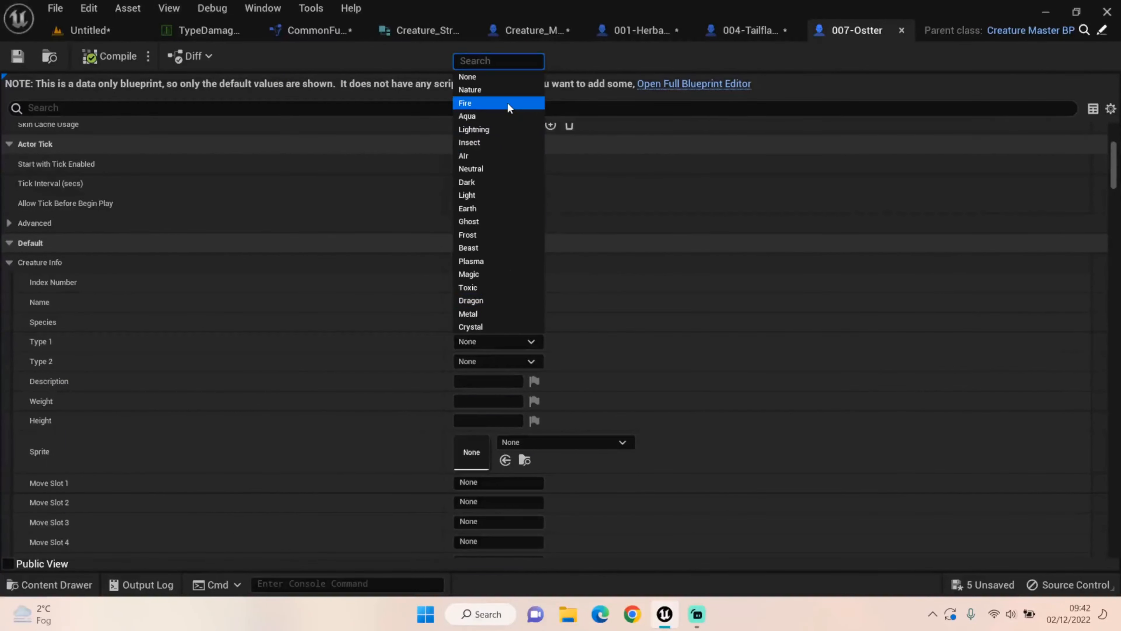
pyautogui.click(493, 116)
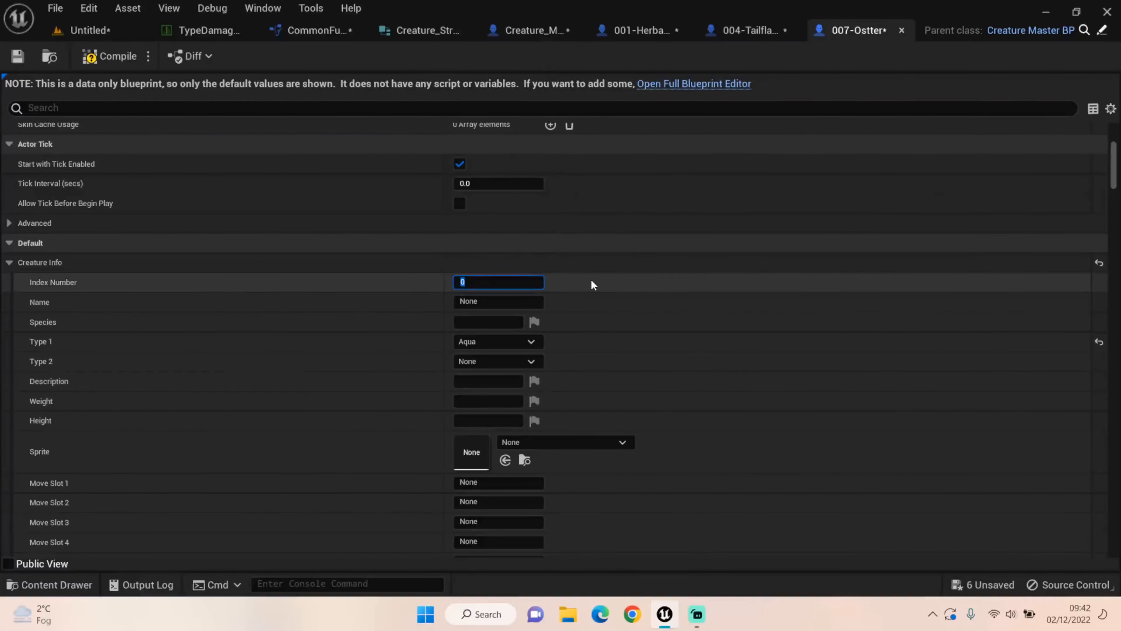
# - Set the Creature Info Index Number of the 007-Ostter blueprint to 7
pyautogui.write('7')
pyautogui.press('Return')
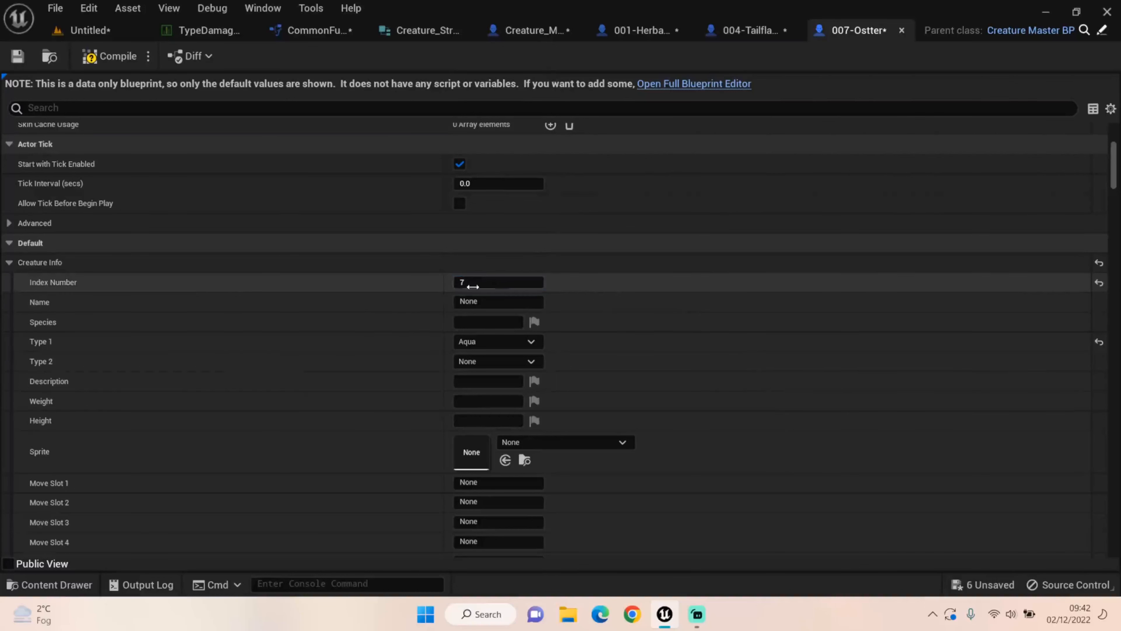
pyautogui.click(472, 302)
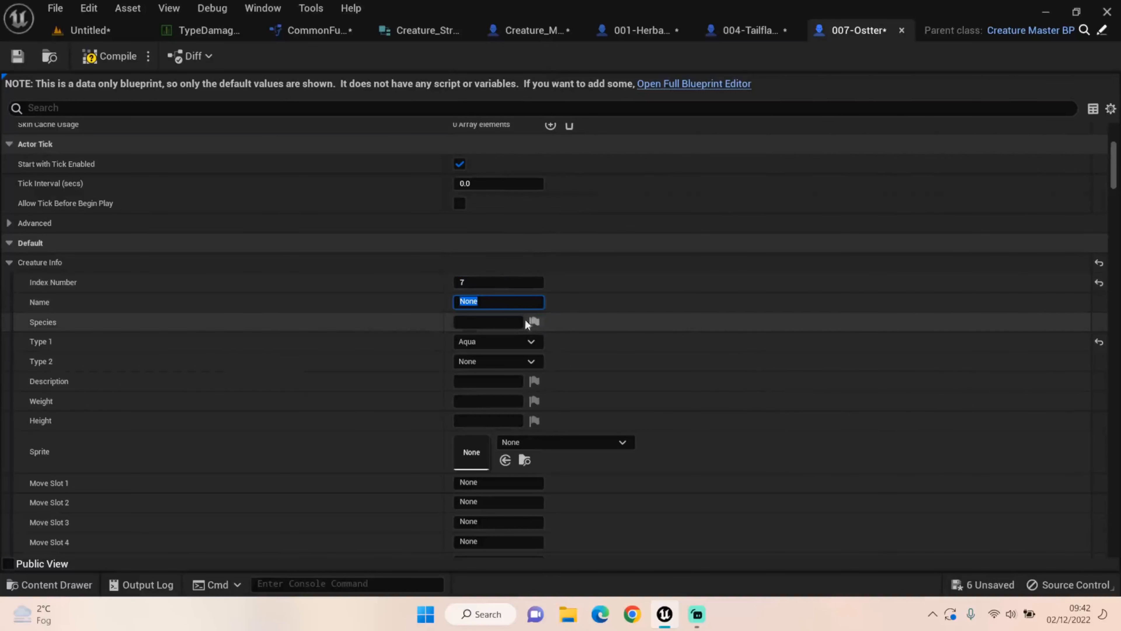
# - Examine Ostter's Type 2 options and its Species, Description, Weight and Height fields in Creature Info
pyautogui.click(480, 363)
pyautogui.click(371, 270)
pyautogui.click(479, 362)
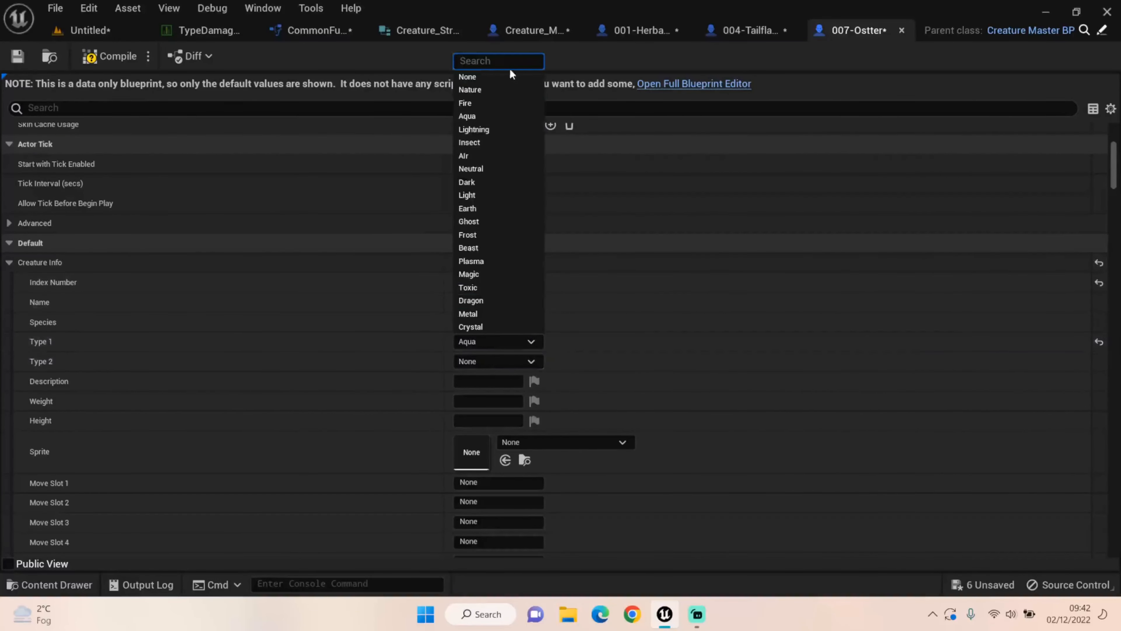
pyautogui.click(604, 304)
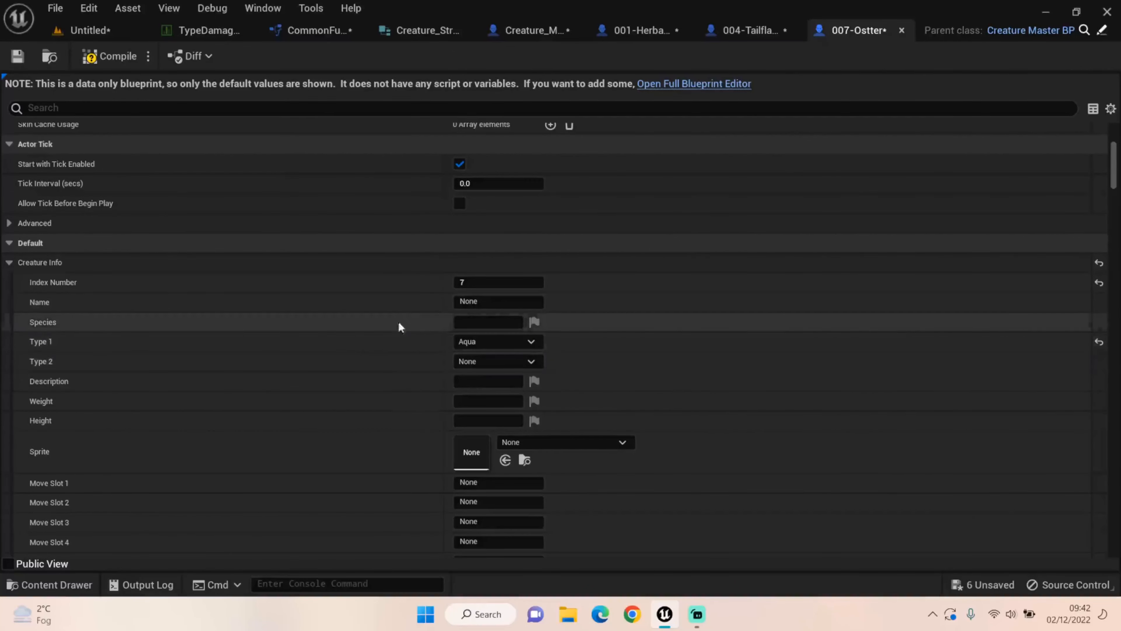
pyautogui.click(458, 326)
pyautogui.click(492, 382)
pyautogui.click(492, 401)
pyautogui.press('Tab')
pyautogui.scroll(-5, 414, 409)
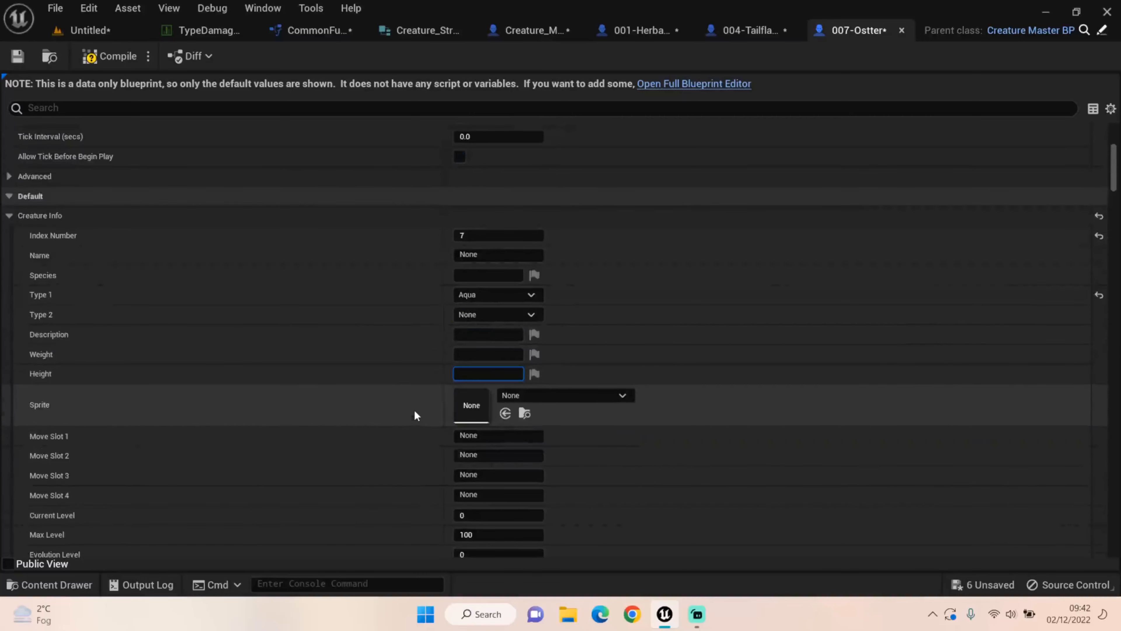
# - Examine the Move Slot, Current Level and Evolution Level fields in Ostter's Creature Info
pyautogui.click(489, 368)
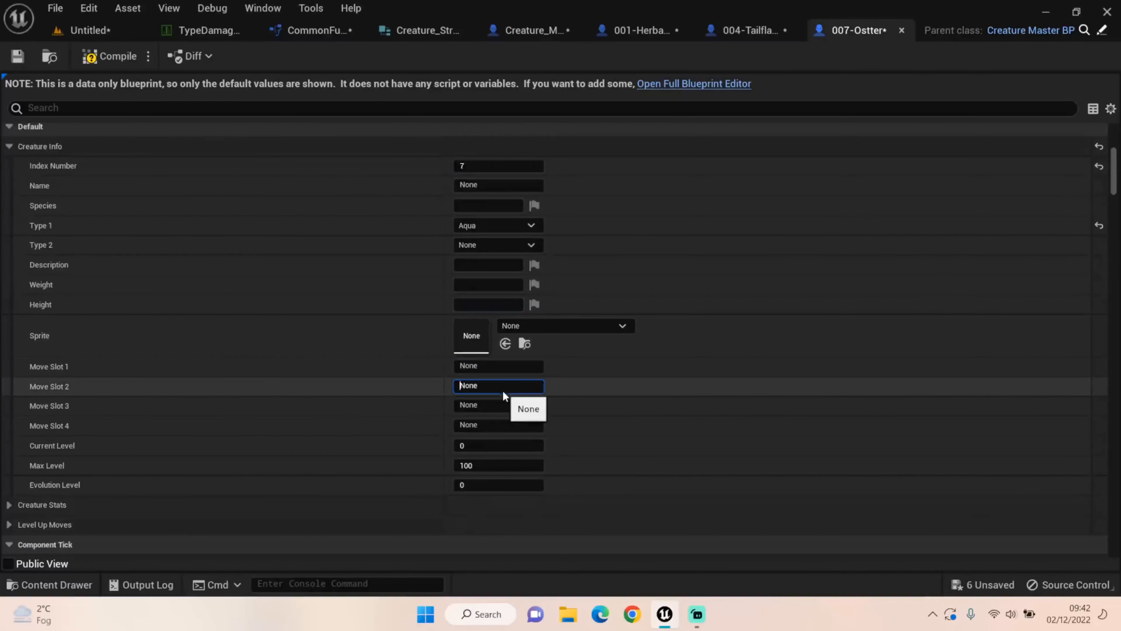
pyautogui.click(503, 365)
pyautogui.doubleClick(503, 364)
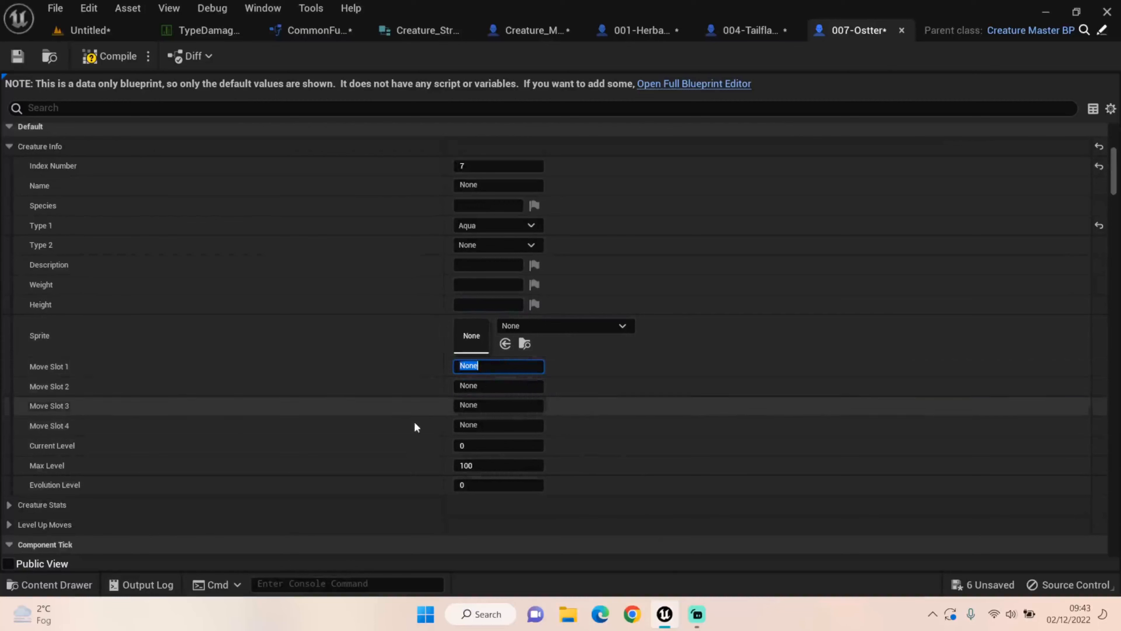
pyautogui.click(499, 447)
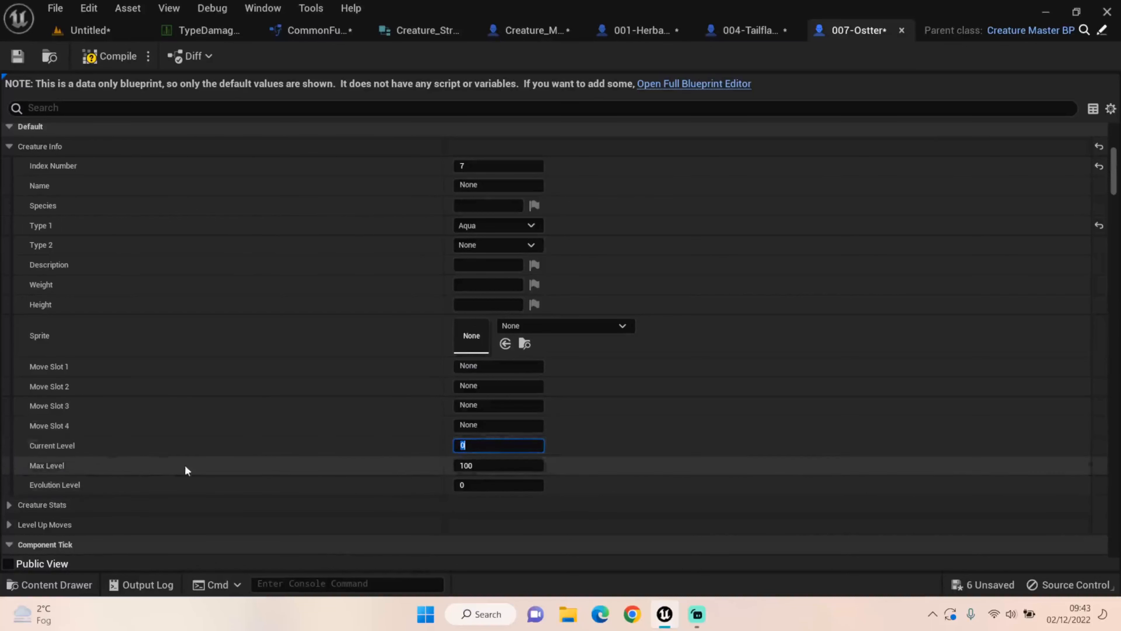
pyautogui.scroll(-4, 148, 509)
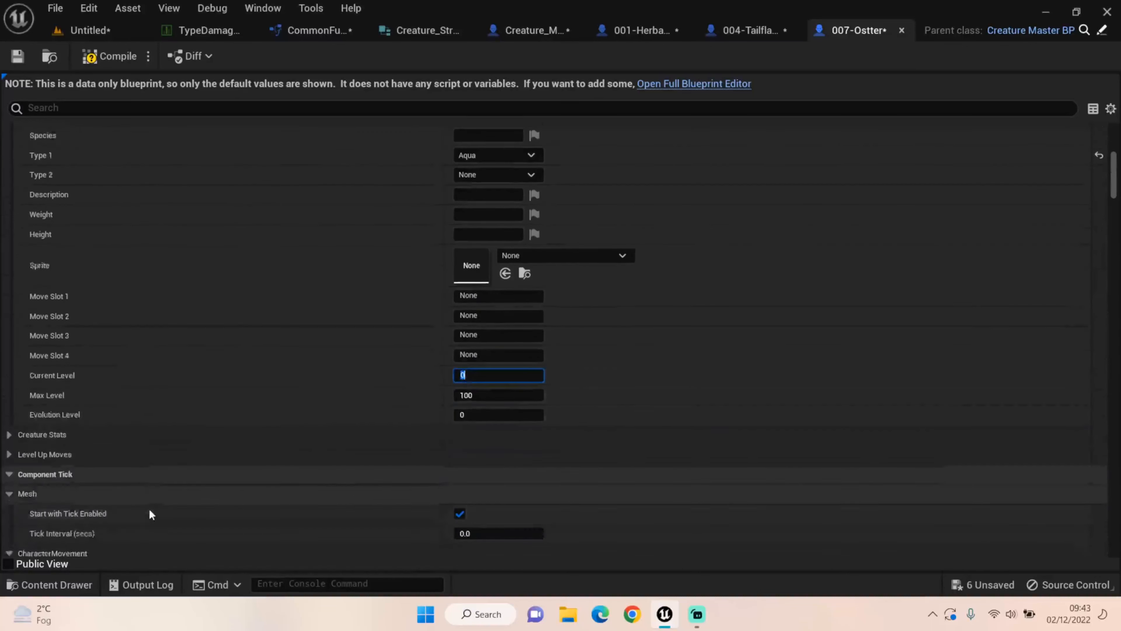
pyautogui.click(503, 391)
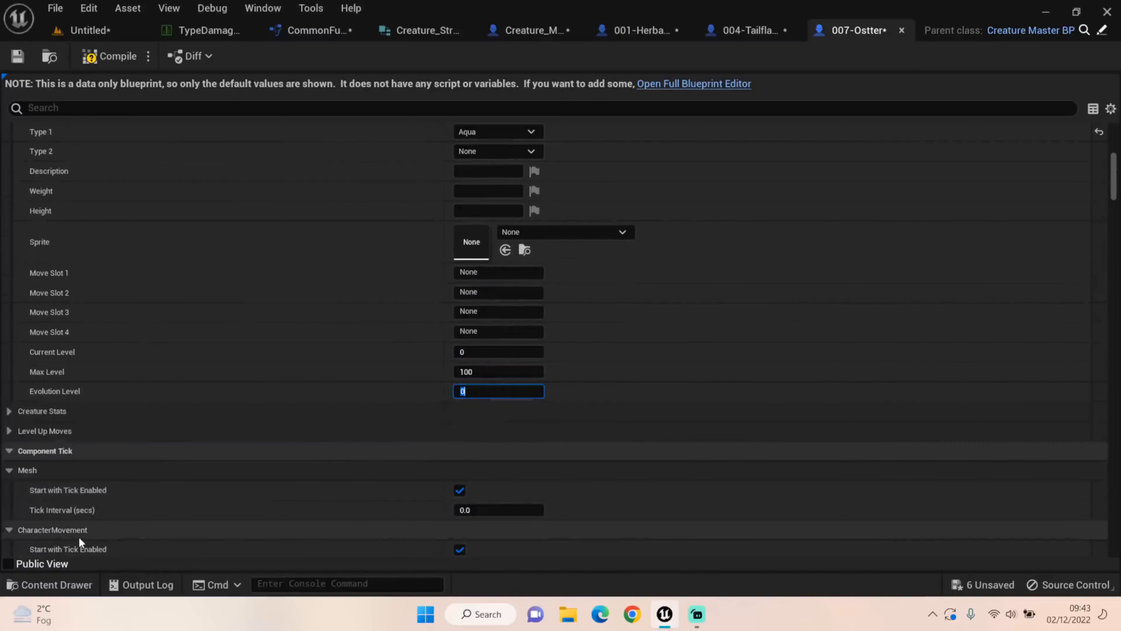
pyautogui.scroll(-5, 214, 461)
pyautogui.scroll(7, 246, 471)
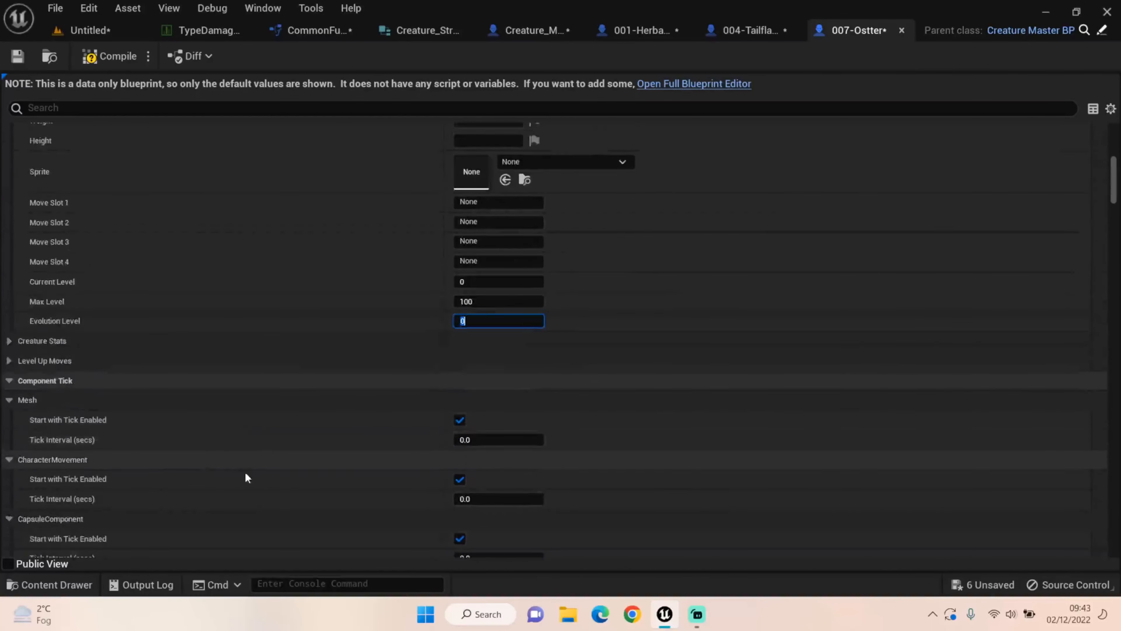
# - Expand Ostter's Creature Stats and Level Up Moves sections and review the stat and move entries
pyautogui.click(10, 458)
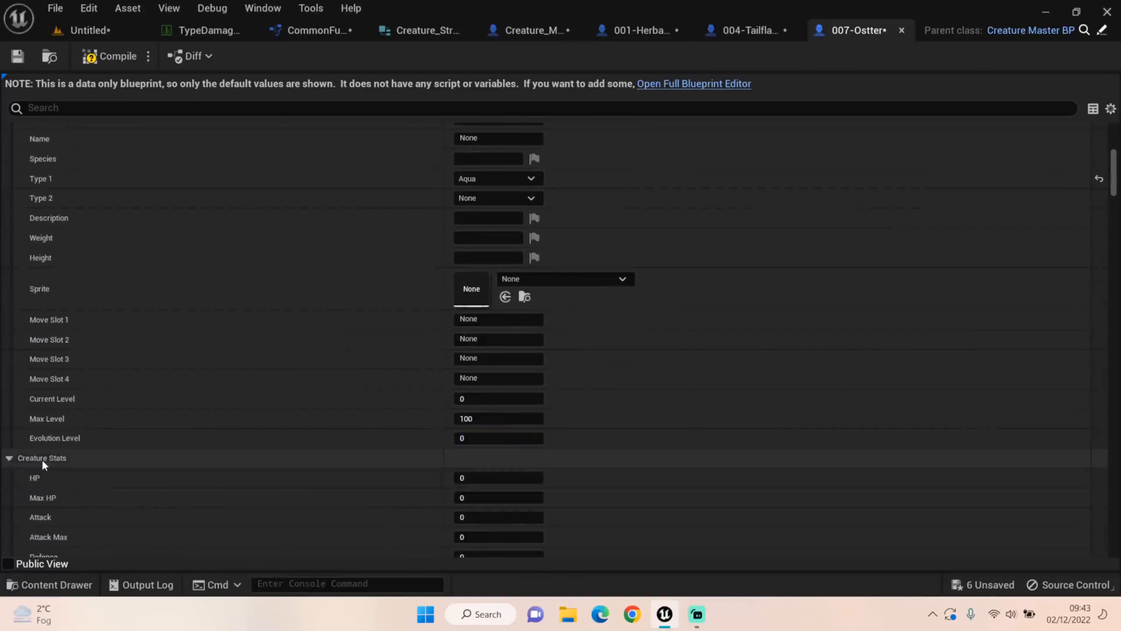
pyautogui.scroll(-10, 221, 499)
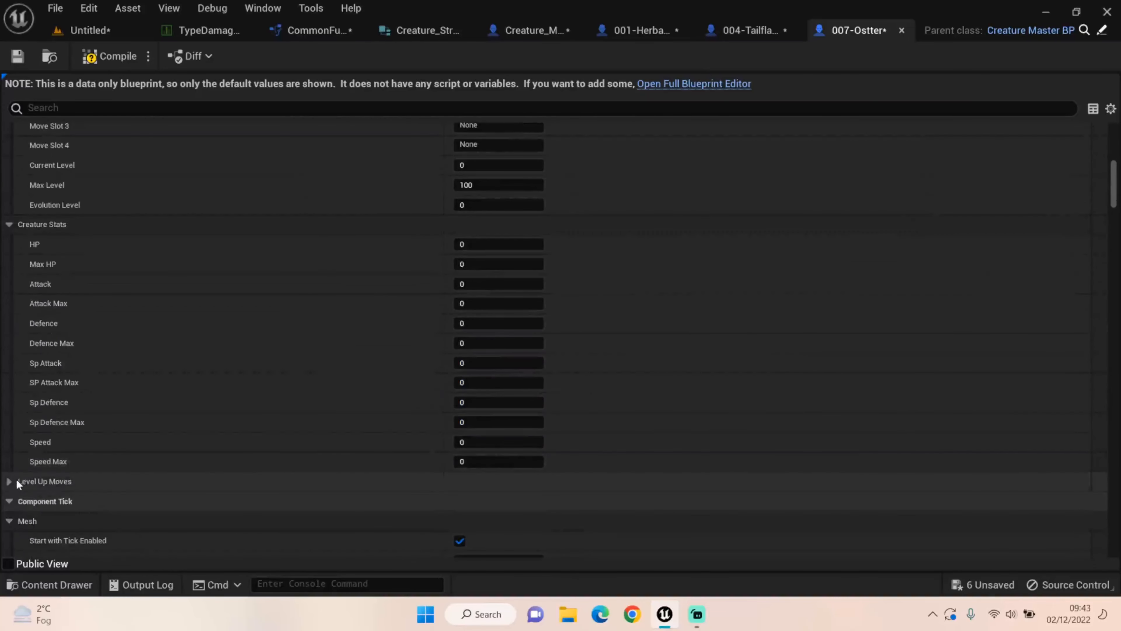
pyautogui.click(17, 483)
pyautogui.scroll(-9, 203, 491)
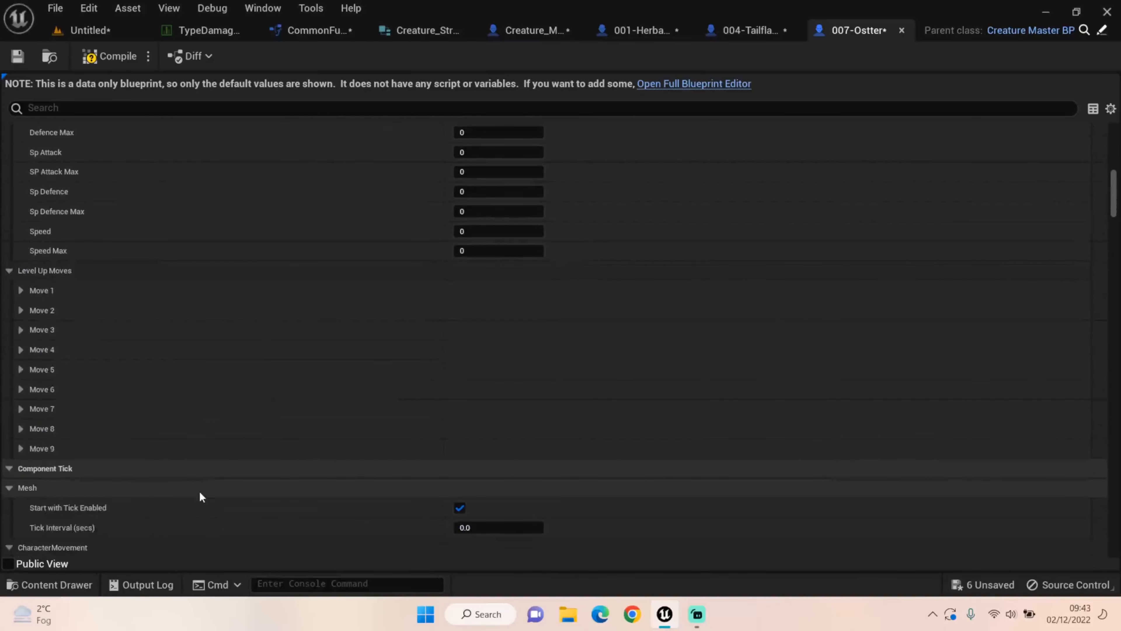
pyautogui.scroll(9, 196, 502)
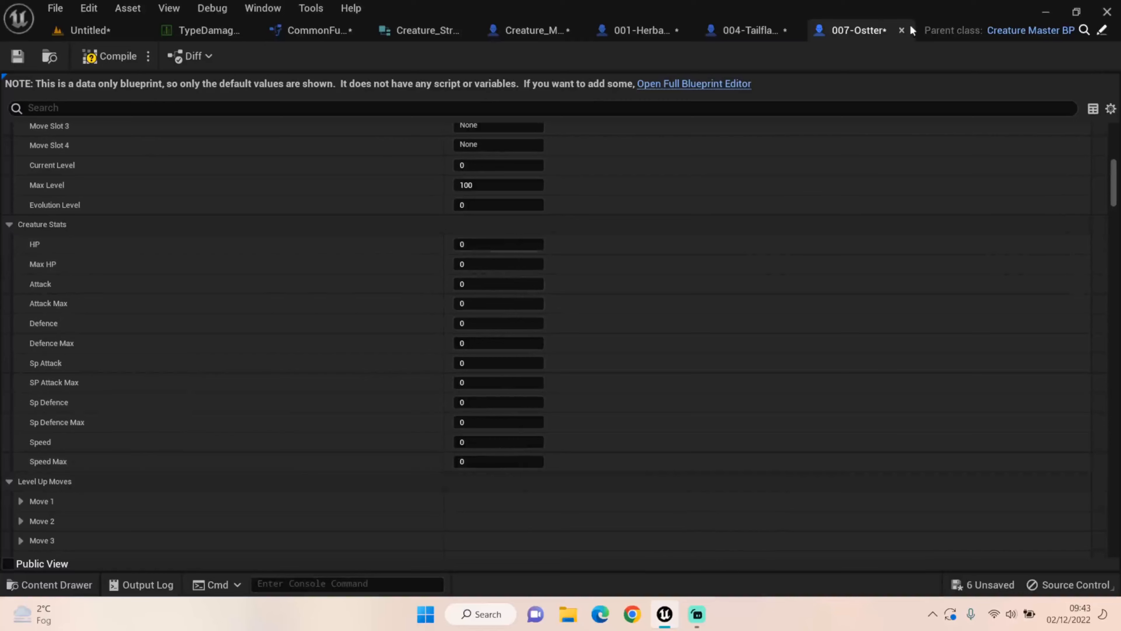
pyautogui.scroll(6, 560, 380)
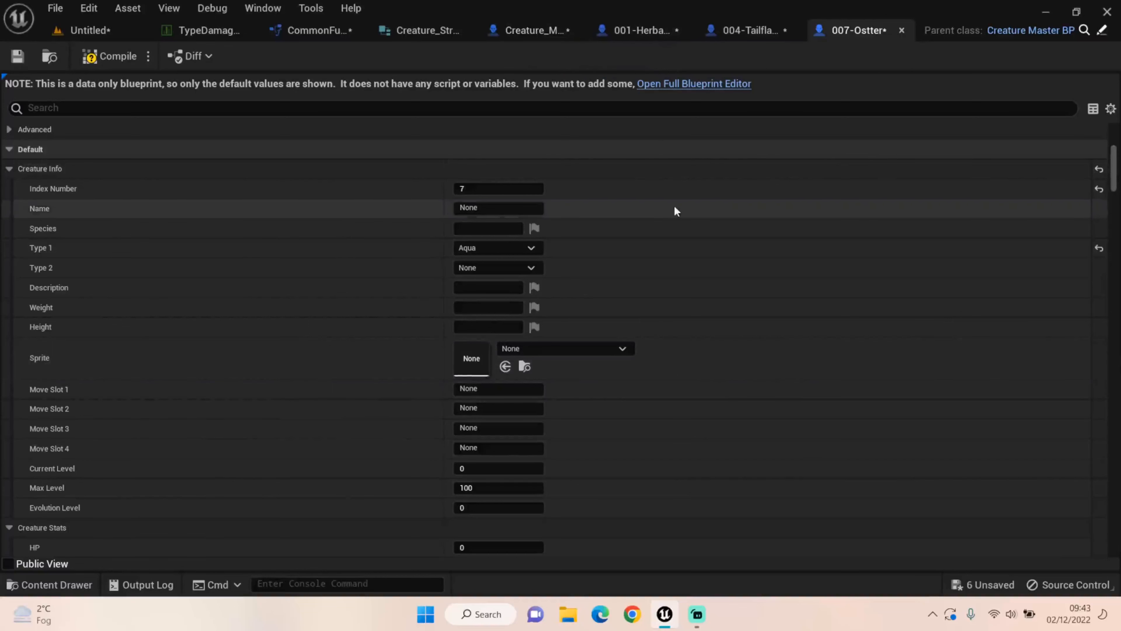
pyautogui.scroll(-5, 589, 225)
pyautogui.scroll(8, 573, 311)
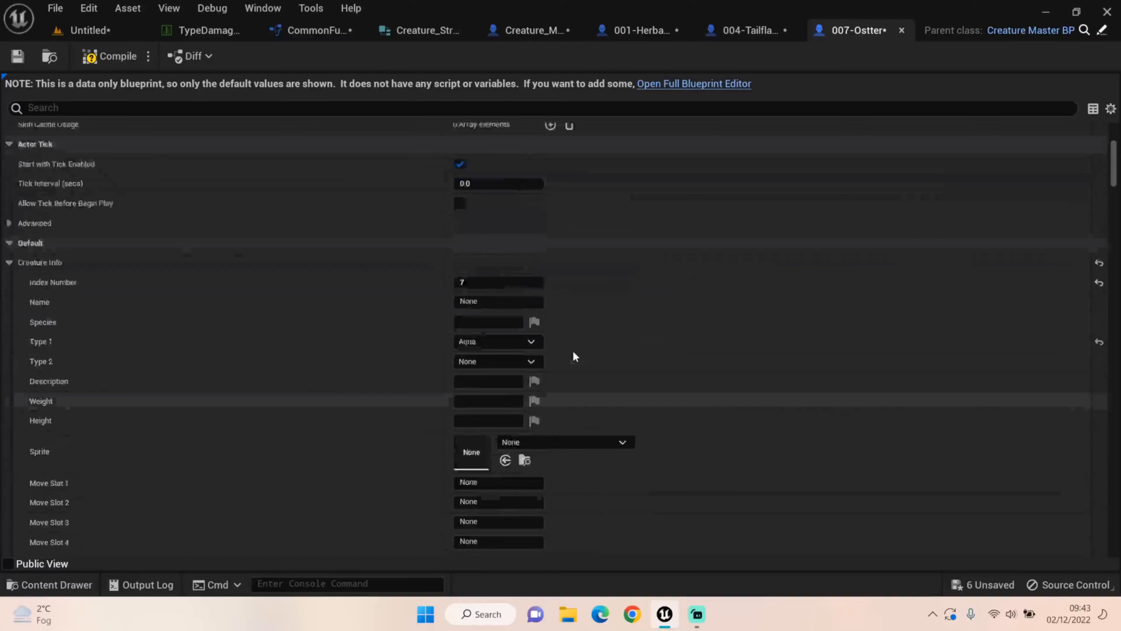
pyautogui.scroll(-14, 550, 334)
pyautogui.scroll(4, 561, 356)
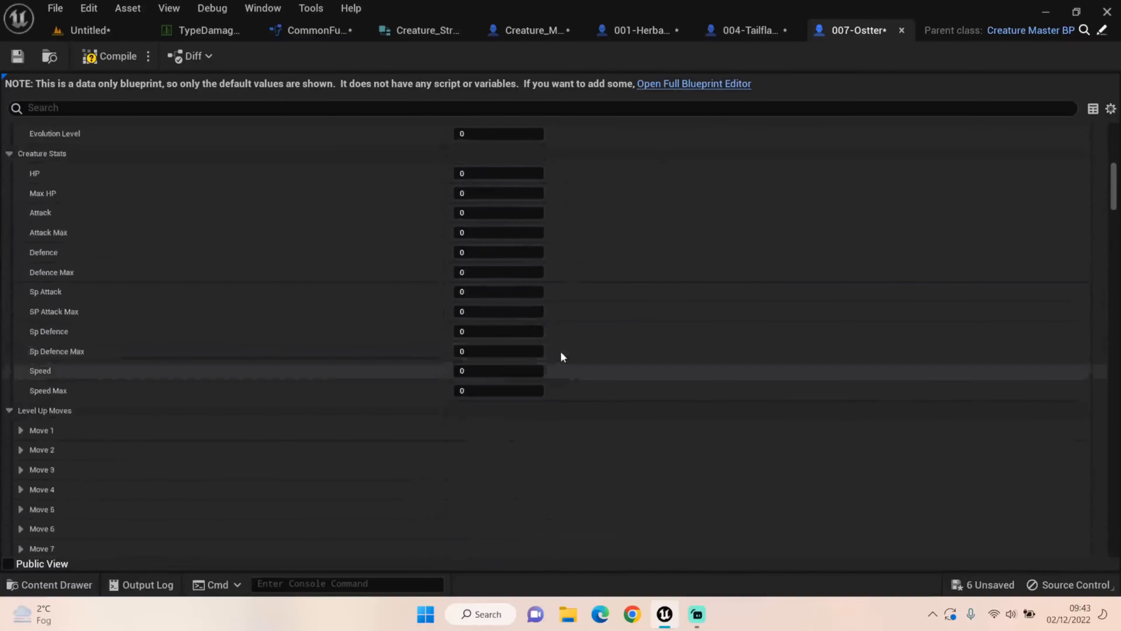
# - Compile the 007-Ostter blueprint and review its Creature Info and Creature Stats defaults
pyautogui.click(125, 61)
pyautogui.scroll(3, 350, 374)
pyautogui.scroll(6, 351, 376)
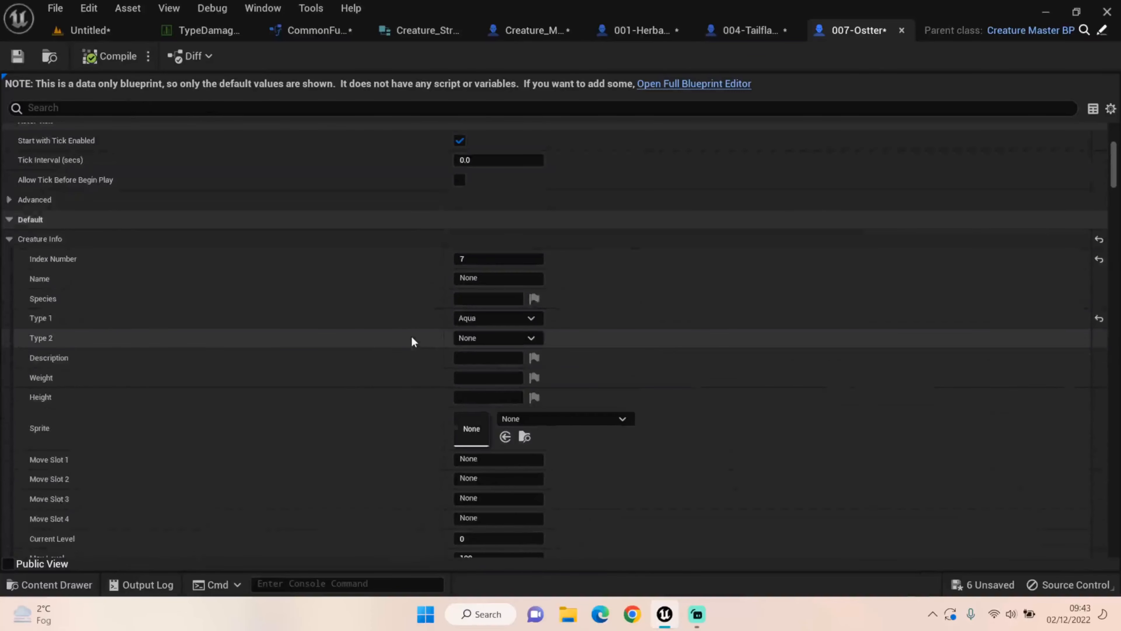
pyautogui.scroll(-11, 457, 270)
pyautogui.scroll(-4, 507, 315)
pyautogui.scroll(5, 497, 336)
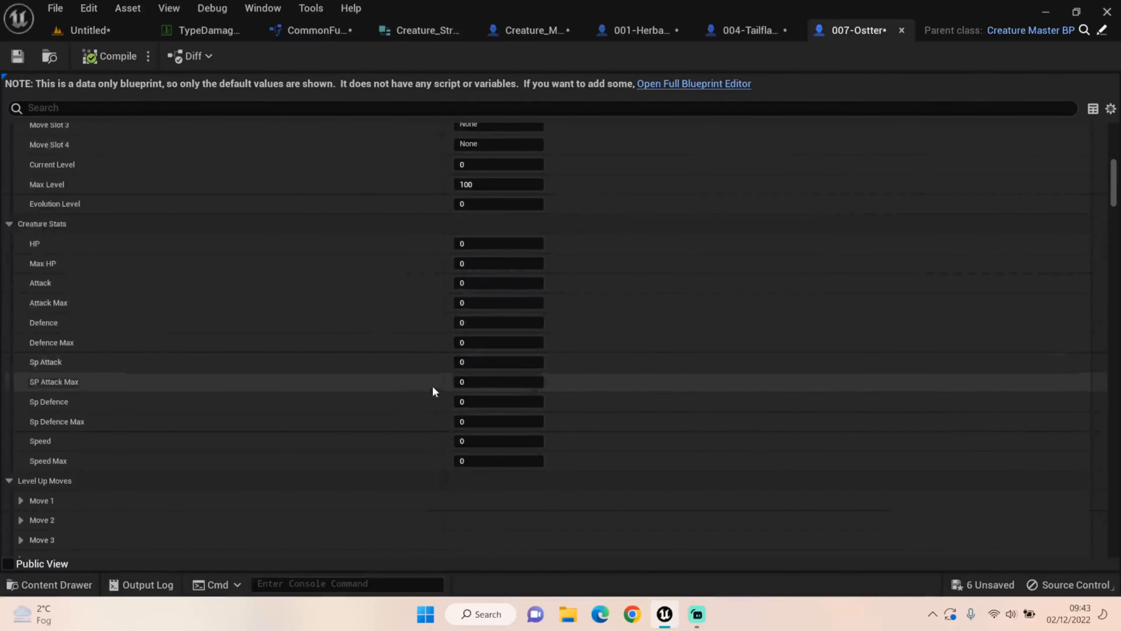
pyautogui.scroll(3, 405, 380)
pyautogui.scroll(3, 495, 352)
pyautogui.scroll(3, 520, 346)
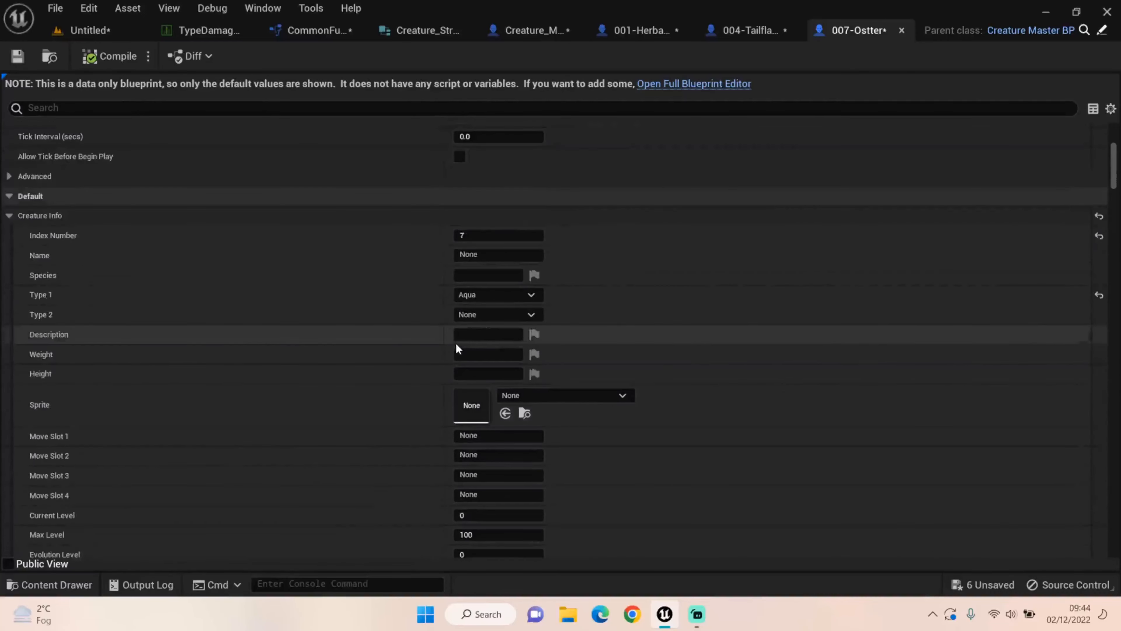
# - Return to the Untitled level and look around the landscape in the viewport
pyautogui.click(90, 30)
pyautogui.moveTo(466, 455); pyautogui.dragTo(436, 406, button='right')
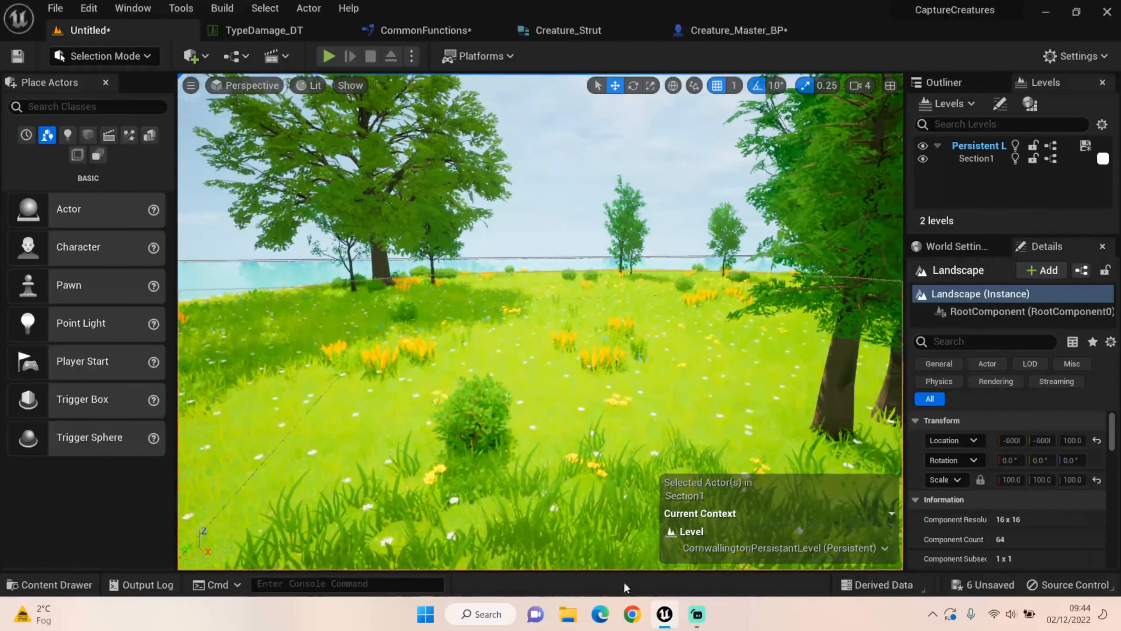
pyautogui.moveTo(695, 622)
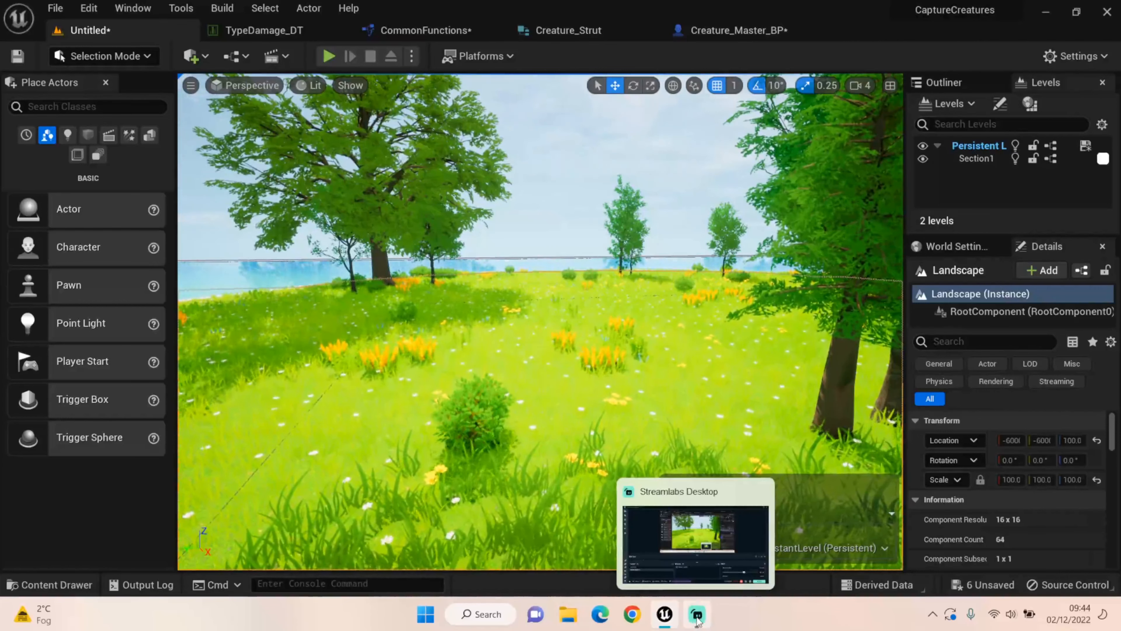